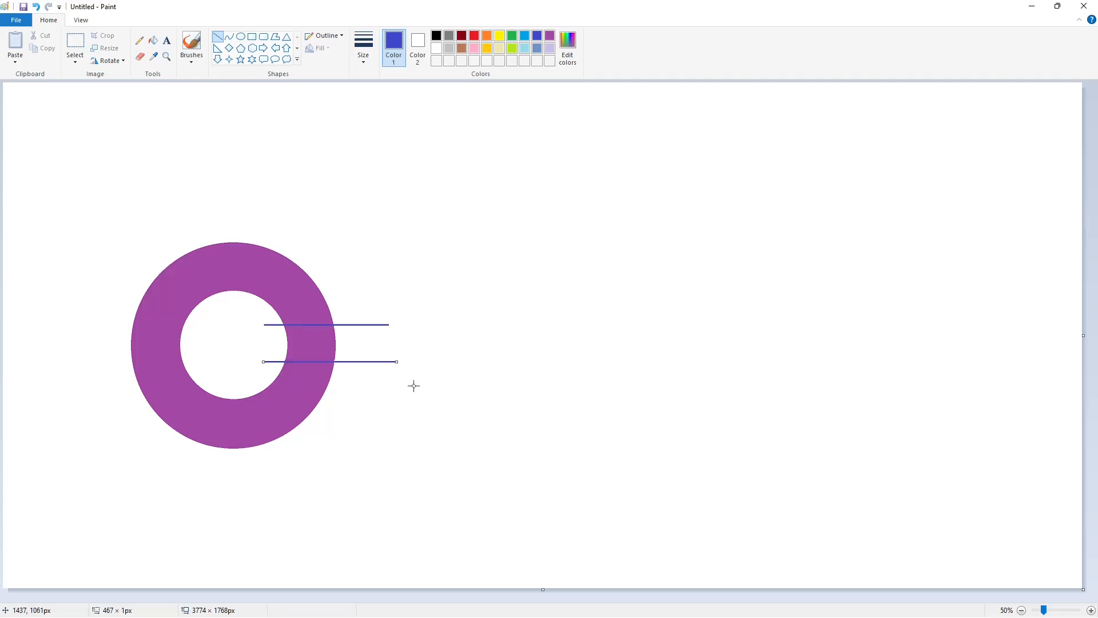
left_click(152, 44)
left_click(338, 343)
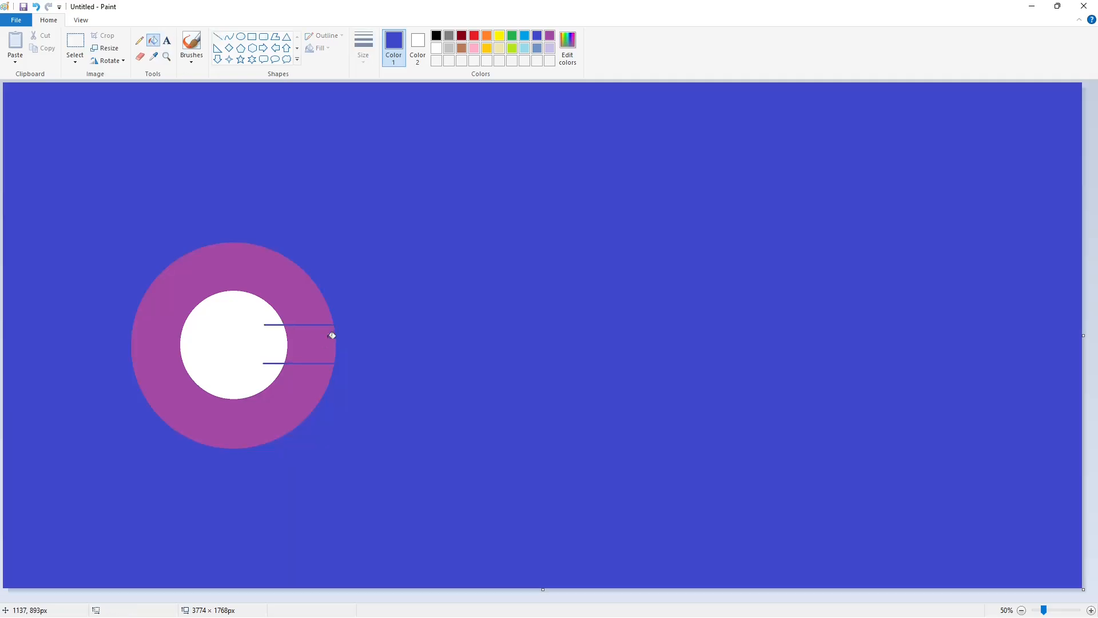
key("ctrl+z")
Step: Fill the ring segment between the two horizontal lines, and the lines themselves, with white to open the ring into a C
left_click(438, 49)
left_click(313, 345)
left_click(350, 325)
left_click(358, 363)
Step: Draw a black circle outline about 156 × 156 px on the C's upper end, just above the gap
left_click(1091, 610)
left_click(241, 36)
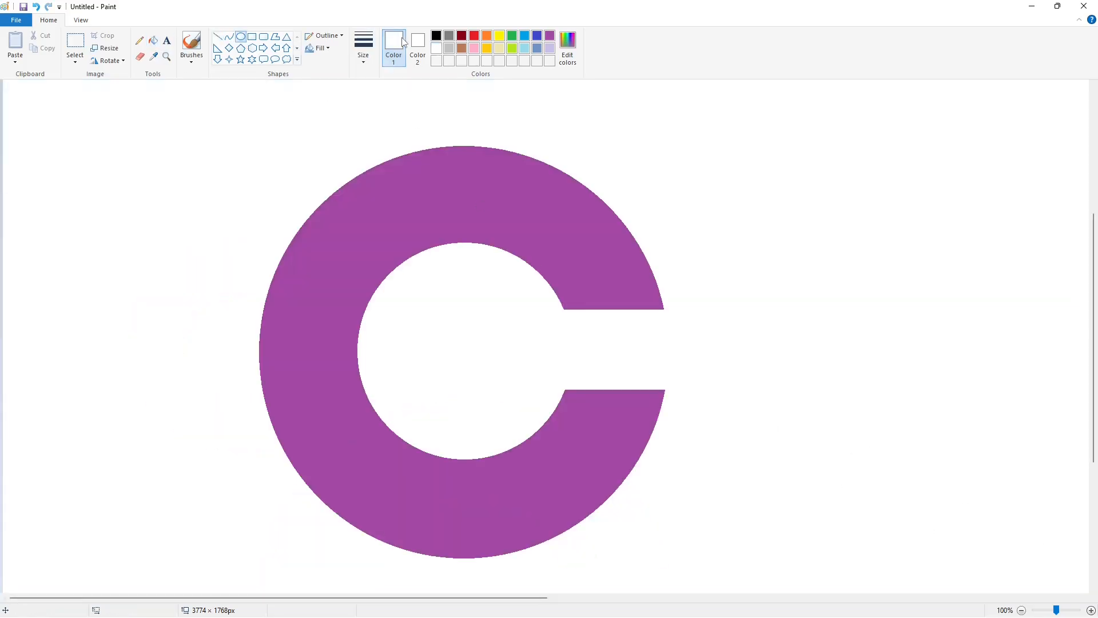
left_click(437, 35)
mouse_move(539, 225)
left_mouse_down()
mouse_move(593, 284)
mouse_move(646, 308)
left_mouse_up()
key("Down")
left_click_drag(601, 230, 600, 219)
key("Left")
key("Left")
key("Left")
key("Left")
key("Left")
key("Left")
key("Left")
key("Left")
key("Left")
key("Left")
key("Left")
key("Left")
key("Left")
key("Left")
key("Left")
key("Left")
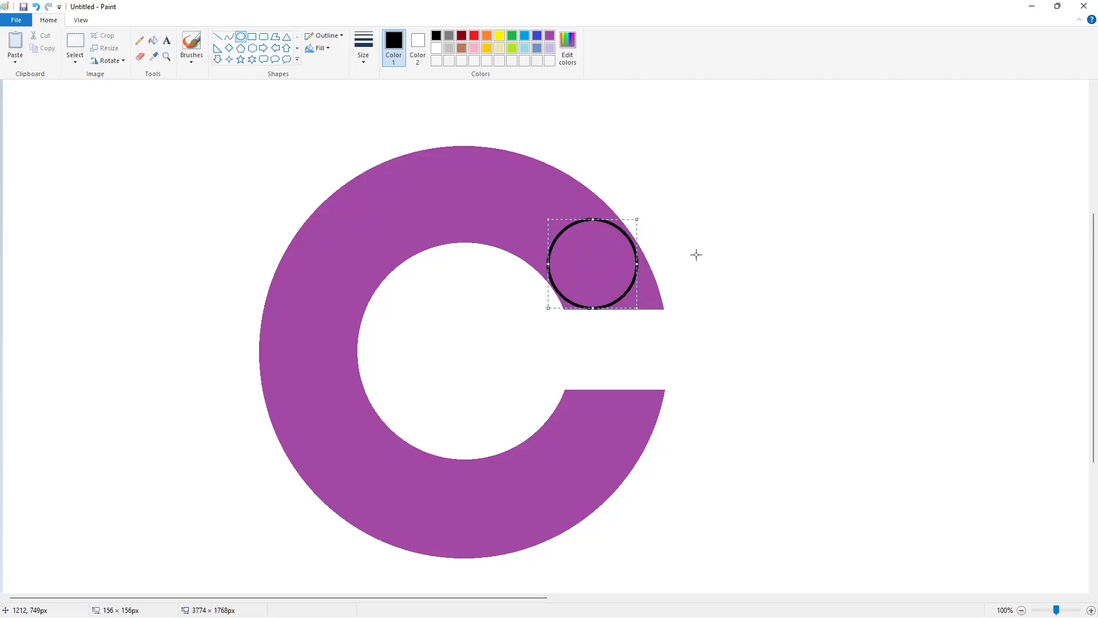
Step: Enlarge the circle slightly and nudge it so it meets both edges of the C's upper end
left_click_drag(636, 264, 641, 275)
left_click_drag(640, 219, 594, 215)
key("Left")
key("Right")
key("Left")
key("Left")
left_click(683, 217)
Step: Fill the leftover corners outside the upper circle with white and the circle's outline with purple
left_click(152, 41)
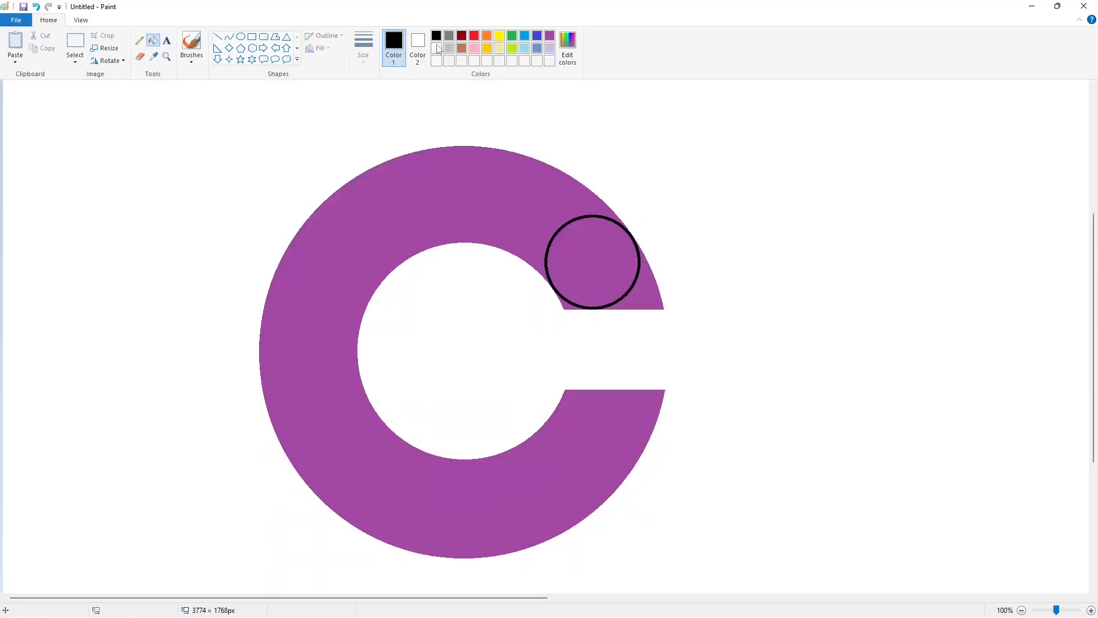
left_click(437, 48)
left_click(646, 285)
left_click(580, 215)
Step: Draw a black circle outline on the C's lower end, just below the gap, sized to about 167 × 165 px
left_click(240, 36)
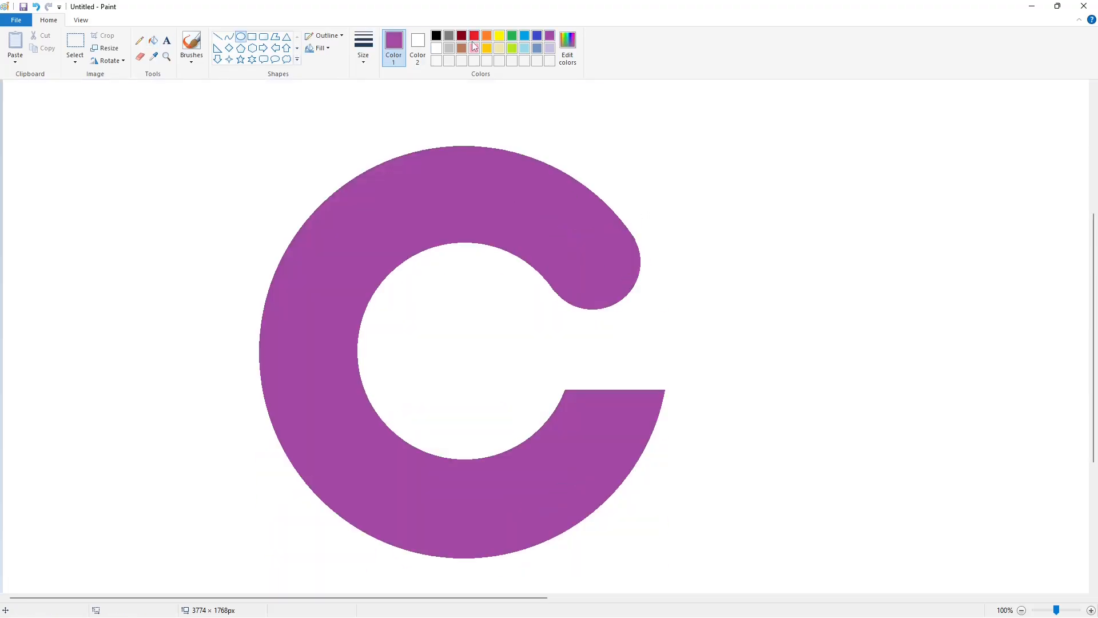
left_click(437, 35)
scroll(569, 302, "down", 3)
left_click_drag(557, 275, 654, 370)
left_click_drag(607, 328, 602, 312)
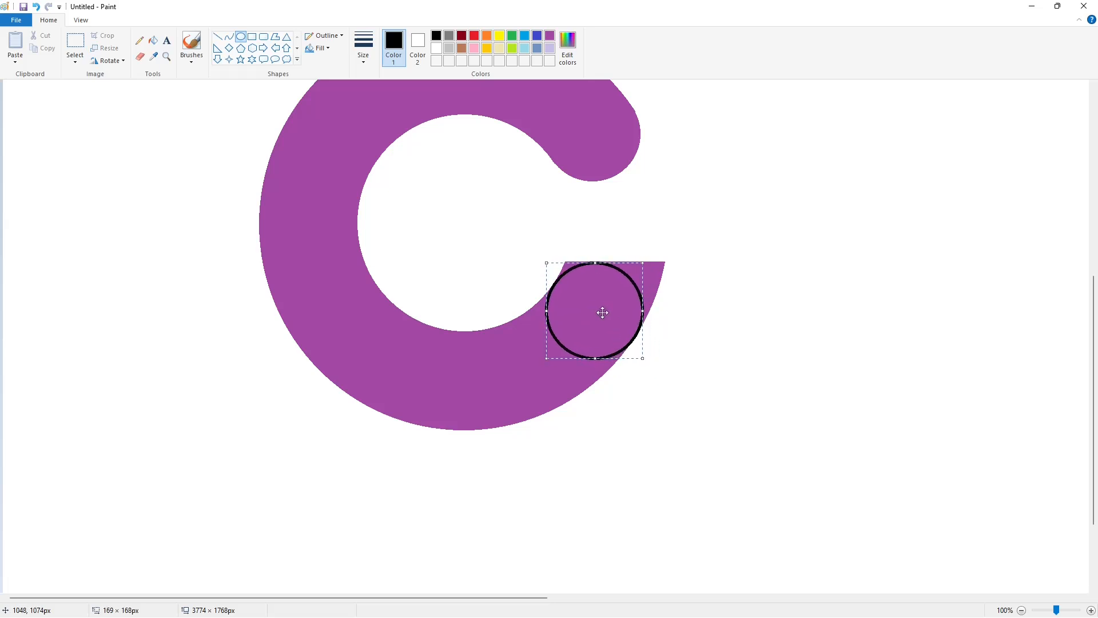
left_click_drag(643, 359, 642, 356)
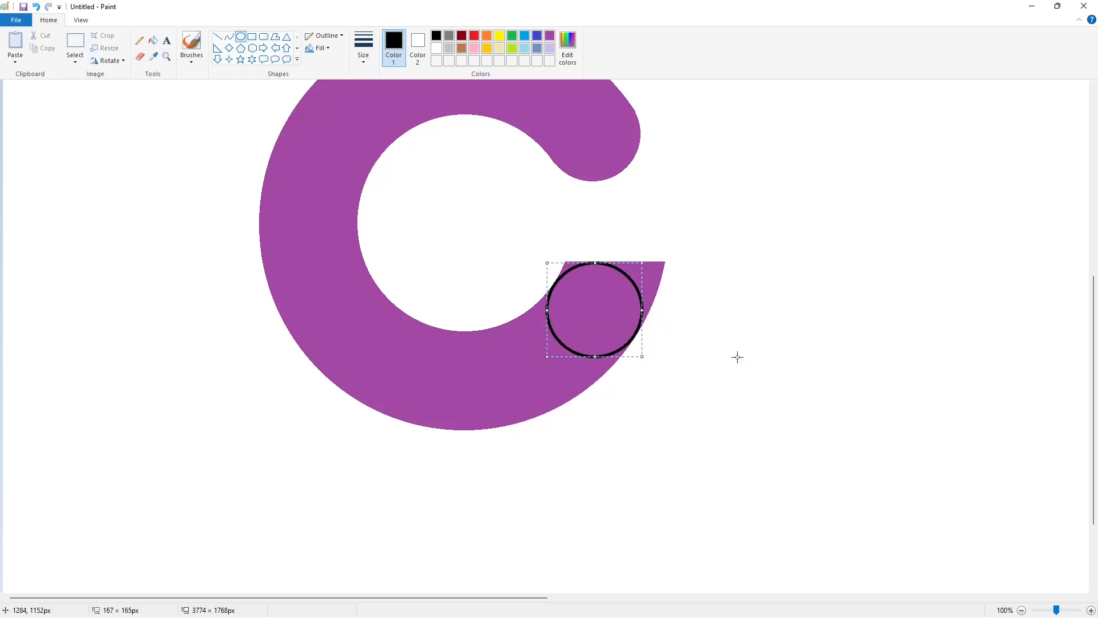
Step: Fill the leftover corners outside the lower circle with white to round off the C's lower end
left_click(738, 357)
left_click(153, 40)
left_click(436, 48)
left_click(645, 276)
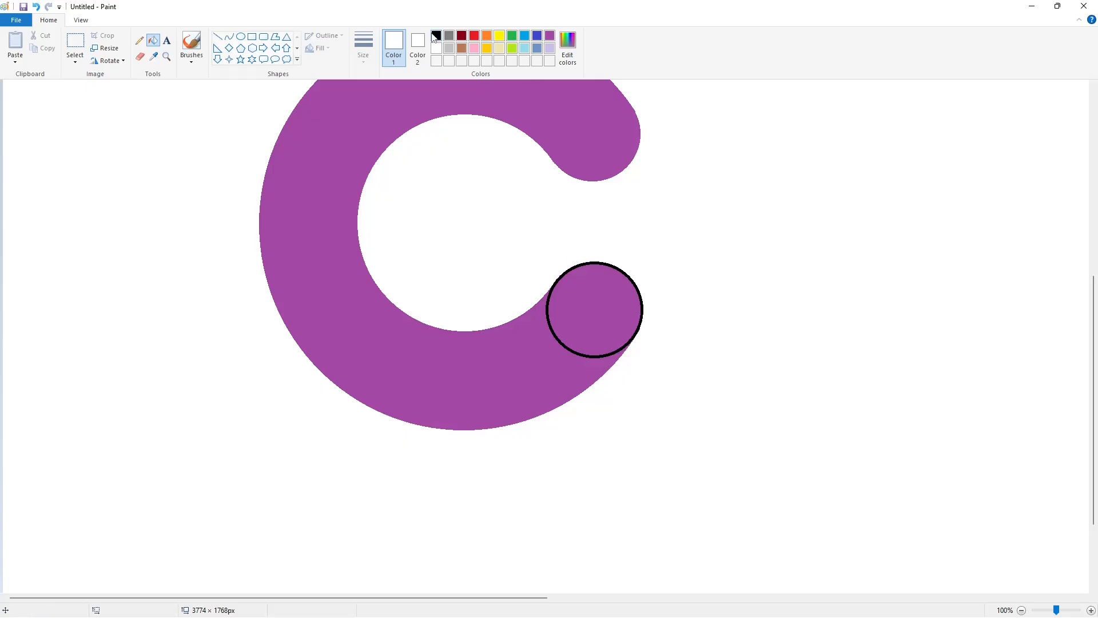
Step: Fill the purple body of the C and the inside of its lower circle with black
left_click(437, 36)
left_click(532, 344)
left_click(595, 312)
scroll(689, 310, "up", 2)
Step: Fill the background around the C with purple and refill it with white
left_click(436, 48)
left_click(218, 37)
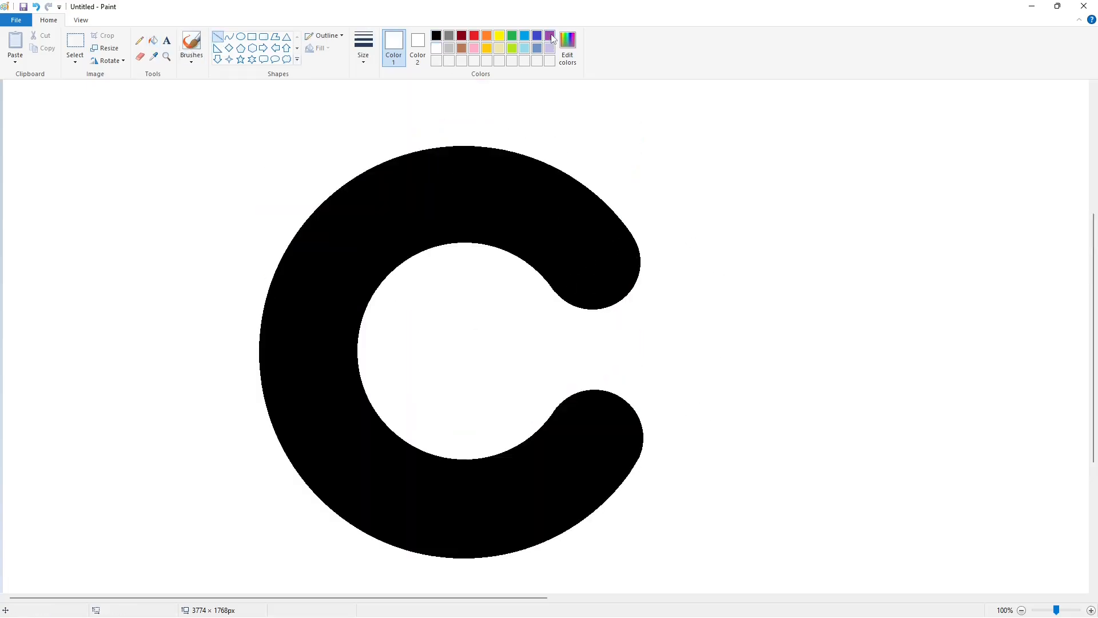
left_click(551, 37)
left_click(153, 40)
left_click(355, 109)
left_click(436, 49)
left_click(705, 236)
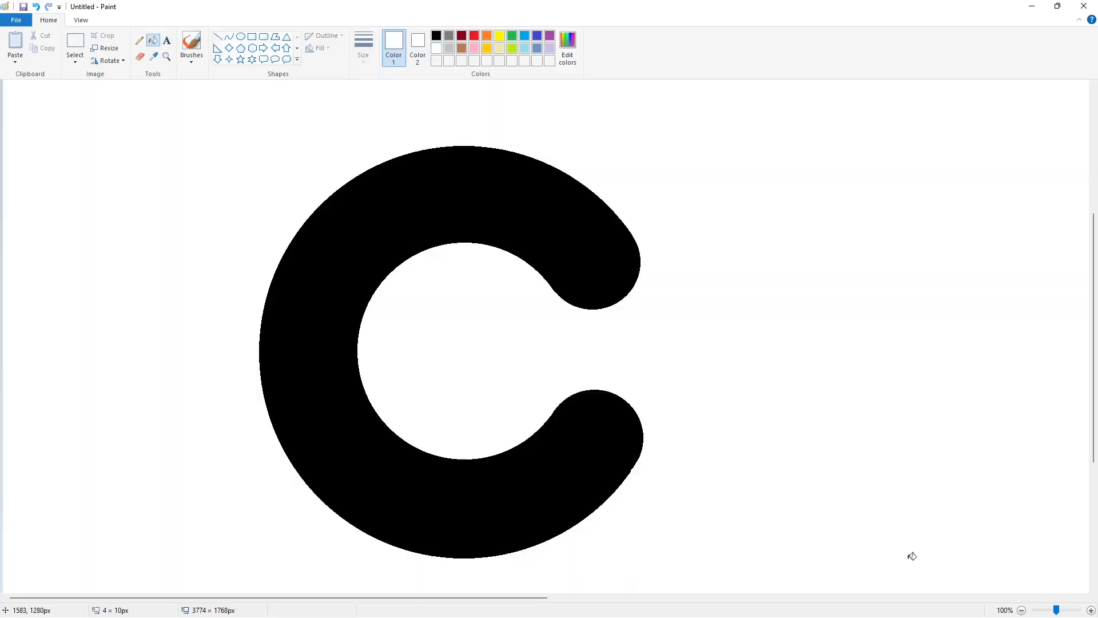
Step: Smooth the outer edge of the C's lower end with a short black line about 12 × 20 px
scroll(824, 515, "down", 2)
left_click(218, 36)
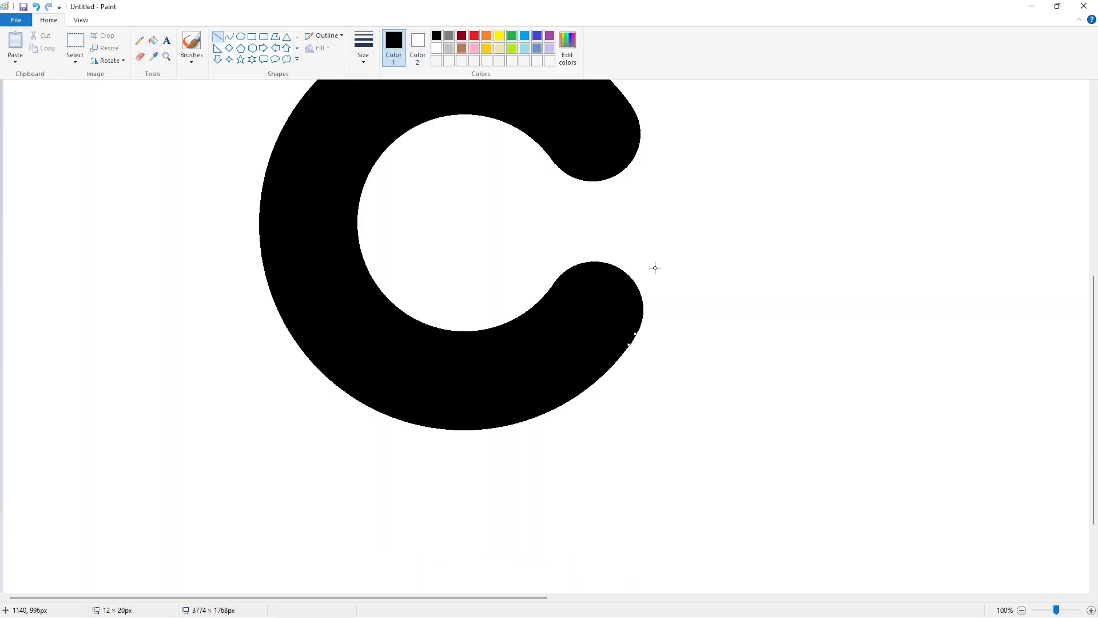
Step: Draw a horizontal purple baseline just below the C, running to the canvas's right edge
left_click(1022, 610)
left_click(551, 36)
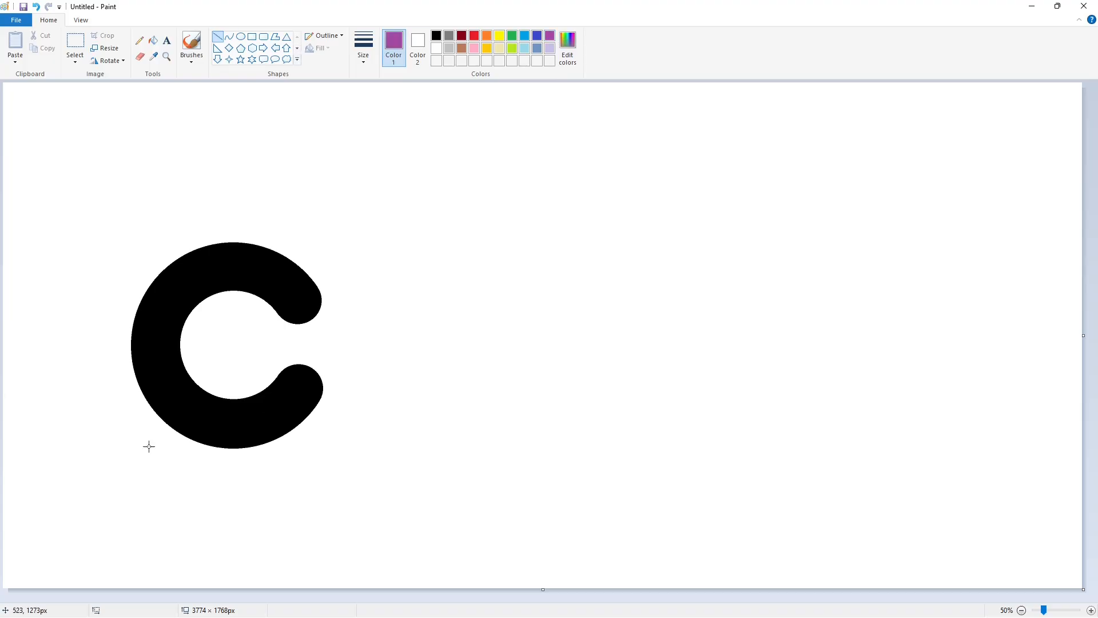
left_click_drag(112, 456, 1087, 487)
left_click(723, 516)
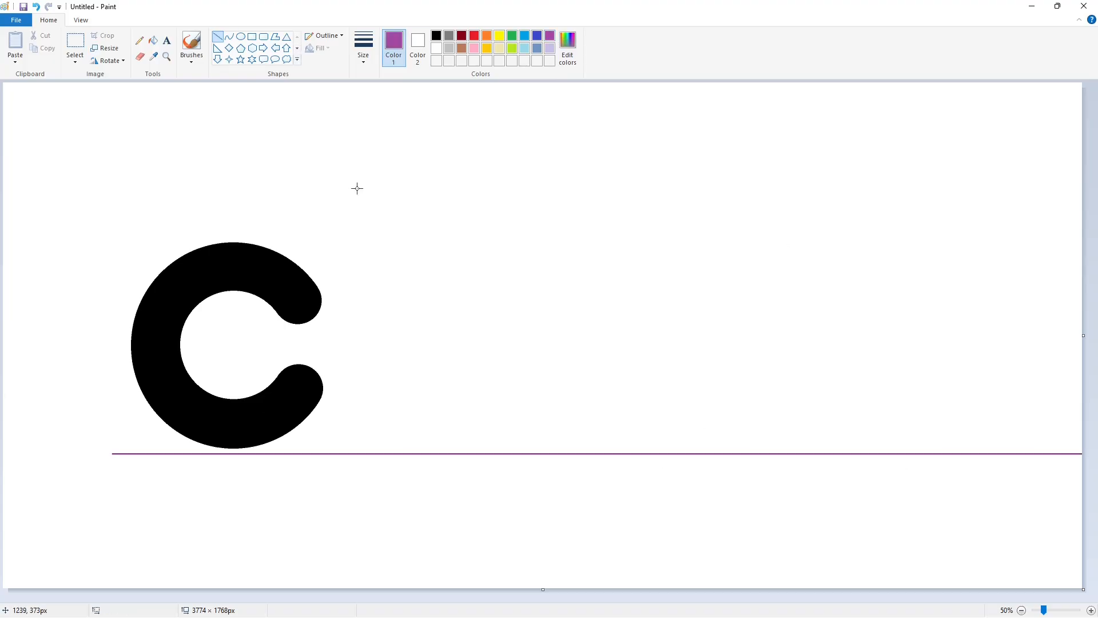
Step: Draw a small black circle outline above and to the right of the C as the top of a letter l
left_click(241, 36)
mouse_move(362, 166)
left_mouse_down()
mouse_move(383, 172)
mouse_move(383, 151)
mouse_move(359, 170)
left_mouse_up()
left_click(420, 169)
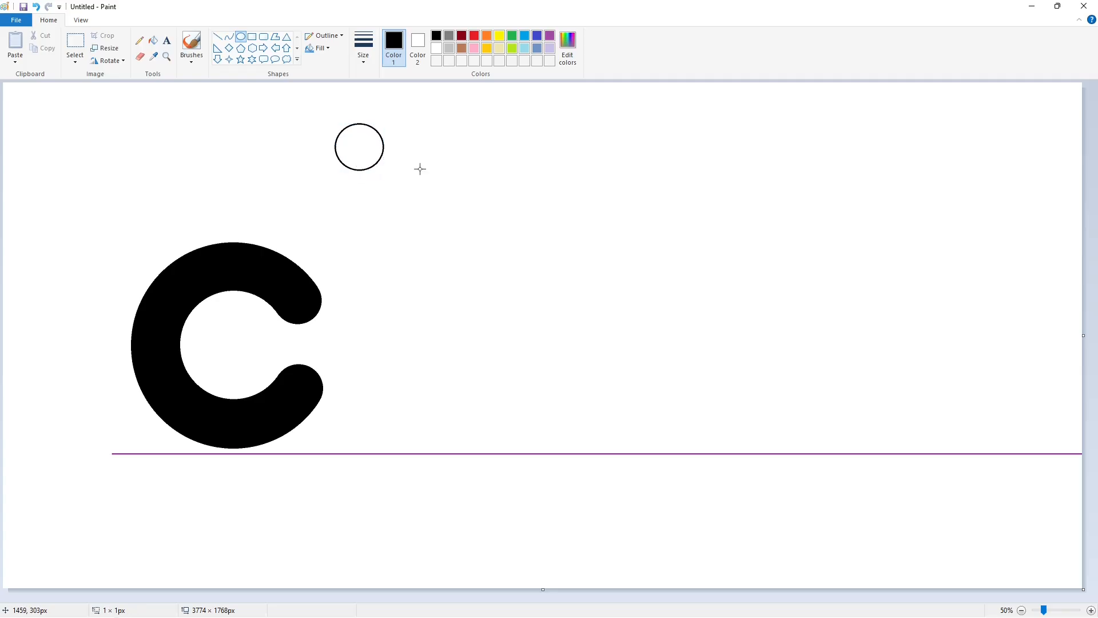
Step: Copy the small circle outline and paste a duplicate in the canvas's upper-left corner
left_click(75, 41)
left_click_drag(324, 110, 422, 187)
key("ctrl+c")
key("ctrl+v")
Step: Draw two vertical black lines about 900 px long downward from the left and right sides of the small circle
left_click(1091, 610)
left_click_drag(482, 598, 674, 598)
left_click(218, 37)
scroll(287, 214, "down", 2)
left_click_drag(282, 88, 282, 603)
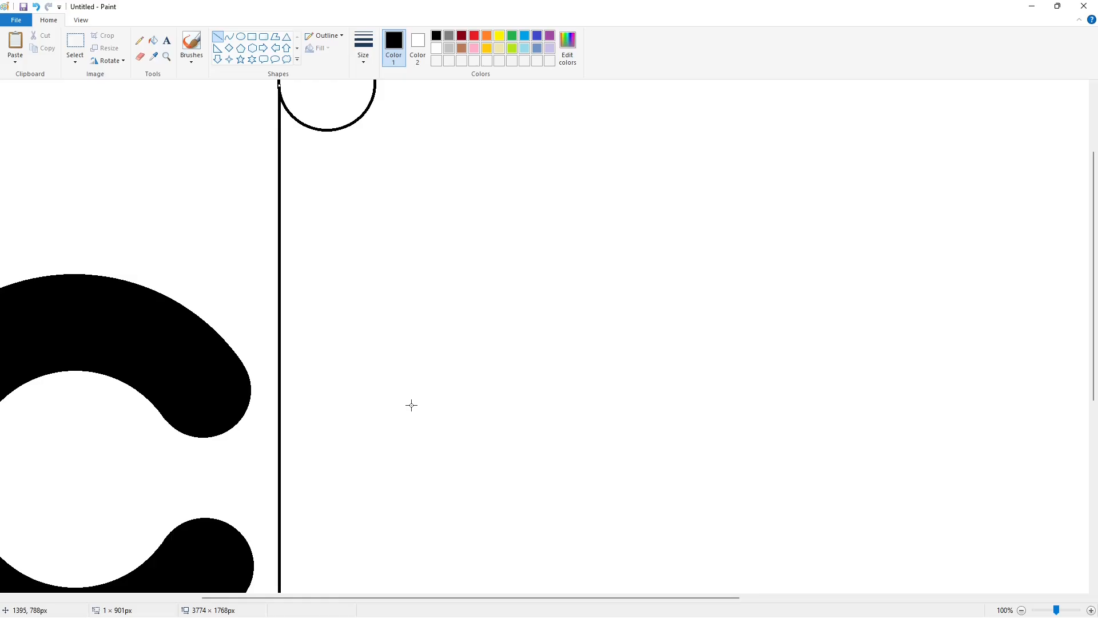
left_click_drag(374, 86, 375, 603)
Step: Extend both vertical lines down close to the baseline, using a segment about 255 px long for the left one
left_click(1022, 610)
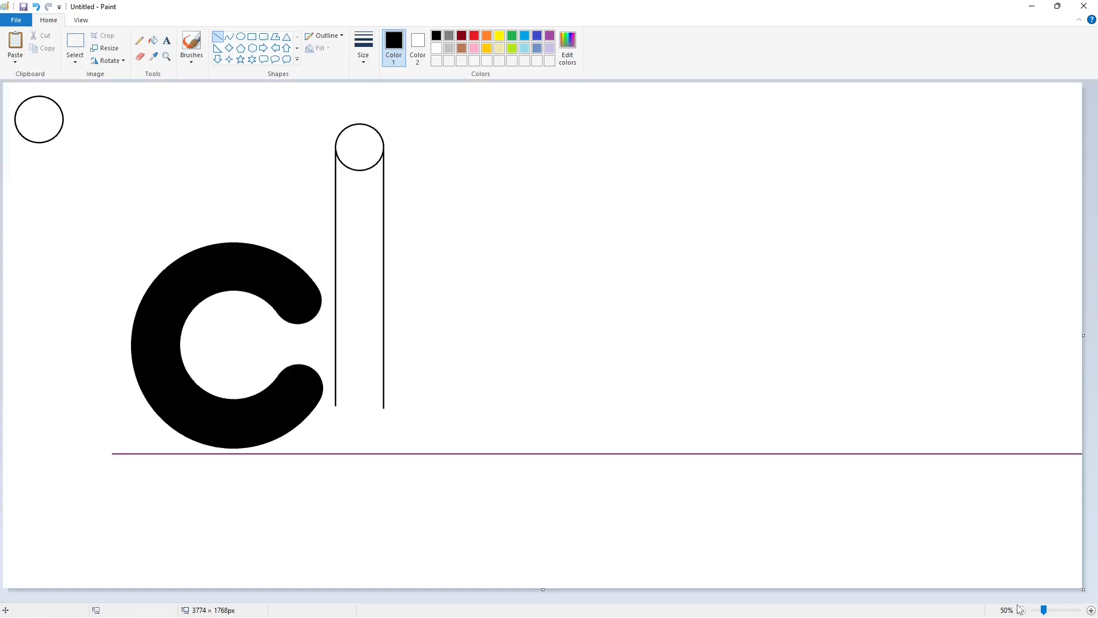
left_click(1092, 610)
left_click_drag(486, 598, 558, 598)
scroll(503, 177, "down", 3)
left_click_drag(515, 264, 525, 410)
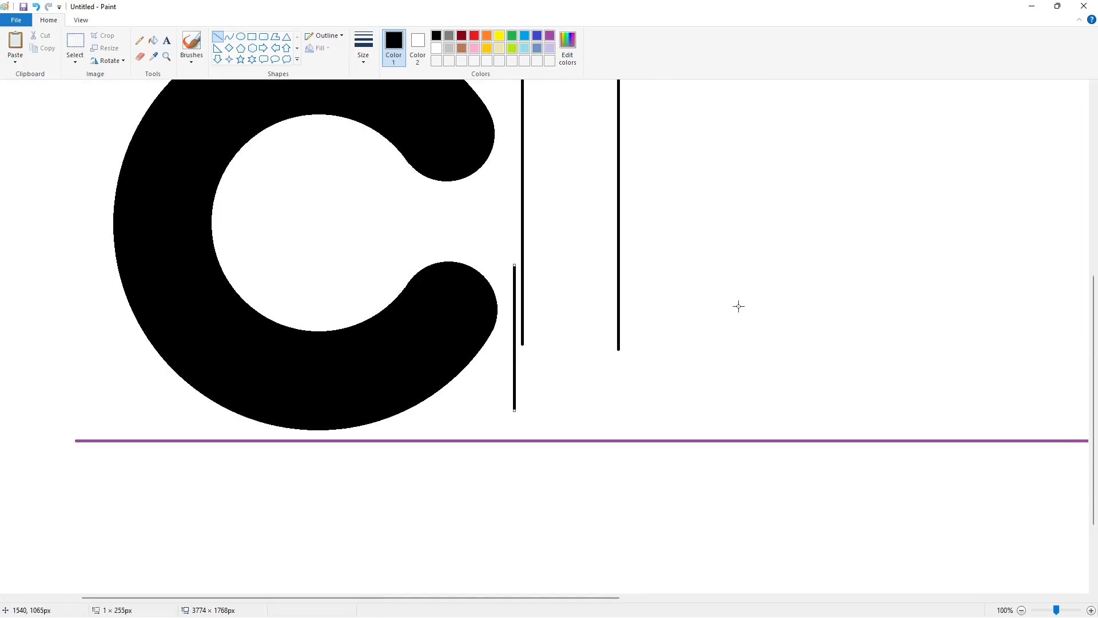
key("Right")
key("Right")
key("Right")
key("Right")
key("Right")
key("Right")
key("Right")
key("Right")
key("Right")
key("Right")
key("Right")
key("Right")
key("Right")
key("Right")
key("Down")
key("Down")
key("Down")
key("Down")
key("Down")
key("Down")
key("Down")
key("Down")
key("Down")
key("Down")
left_click_drag(617, 293, 618, 432)
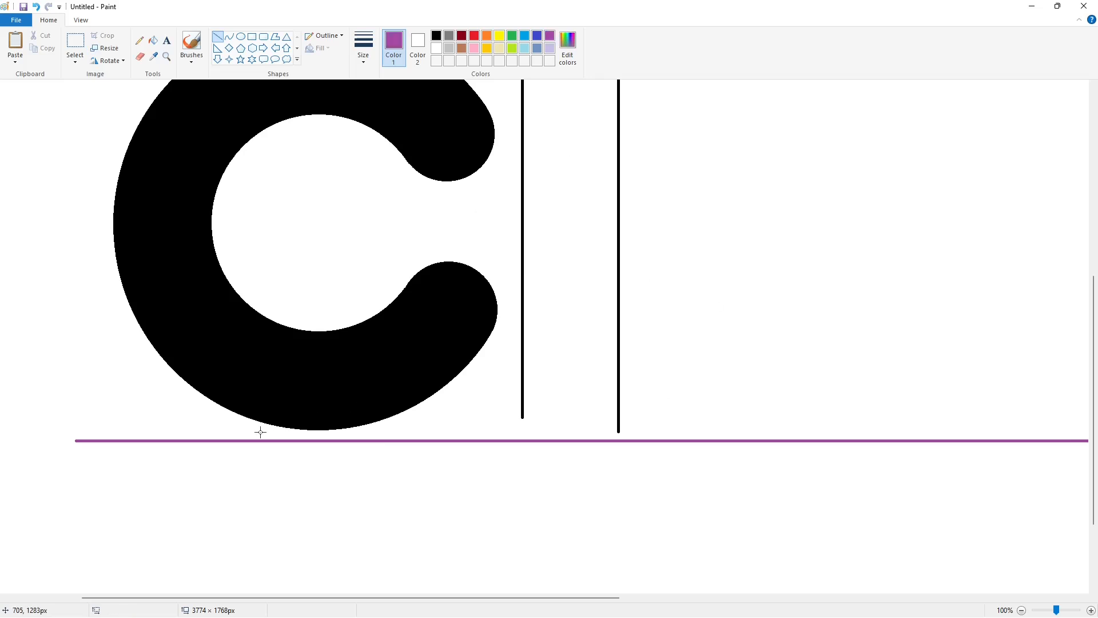
Step: Draw a horizontal purple guide line level with the C's bottom edge and recolor the two vertical lines indigo
left_click_drag(260, 432, 801, 432)
left_click(758, 318)
left_click(153, 41)
left_click(537, 35)
left_click(618, 172)
left_click(523, 180)
Step: Paste the circle with a transparent selection and fit it between the vertical lines, resting on the upper purple guide
key("ctrl+v")
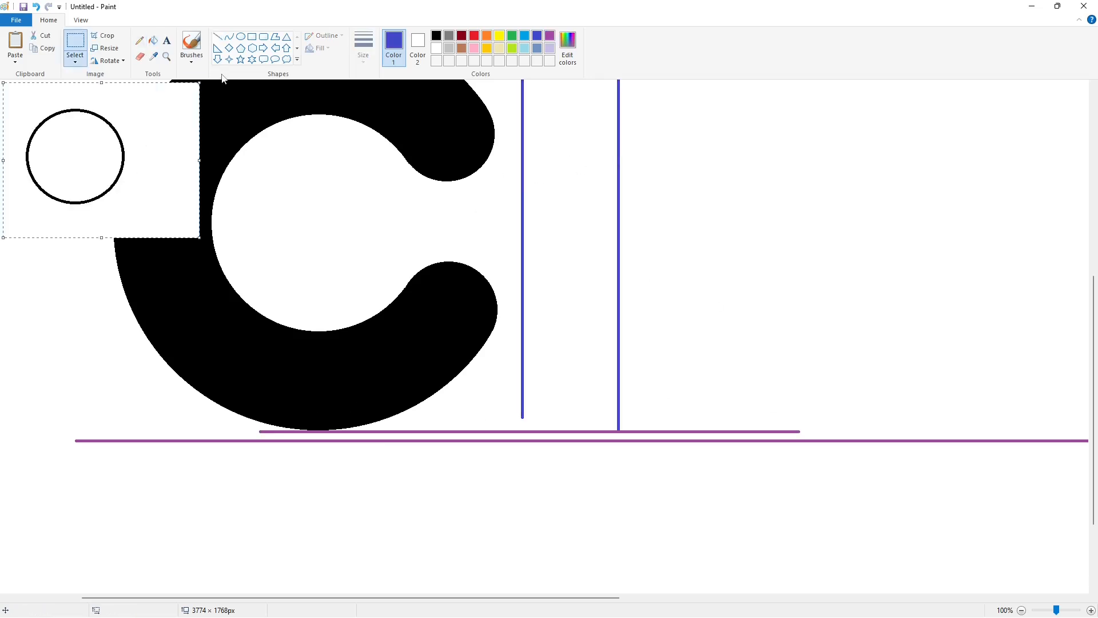
left_click(75, 56)
left_click(97, 164)
left_click_drag(97, 164, 595, 374)
key("Left")
key("Left")
key("Down")
key("Down")
key("Down")
key("Down")
key("Down")
key("Down")
key("Down")
key("Down")
key("Down")
key("Down")
key("Down")
key("Down")
key("Down")
key("Down")
key("Down")
key("Down")
key("Down")
key("Down")
key("Down")
key("Down")
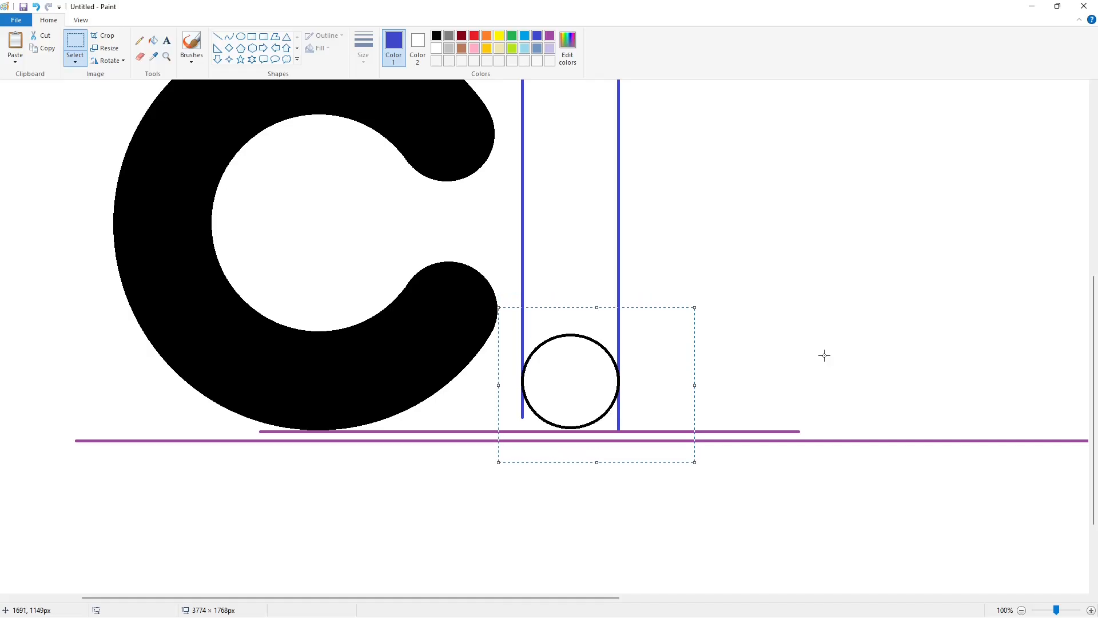
key("Down")
key("Down")
left_click(825, 355)
Step: Fill the short purple guide line and the leftover vertical line ends below the bottom circle with white
left_click(1022, 610)
left_click(1091, 611)
left_click(153, 41)
left_click(437, 48)
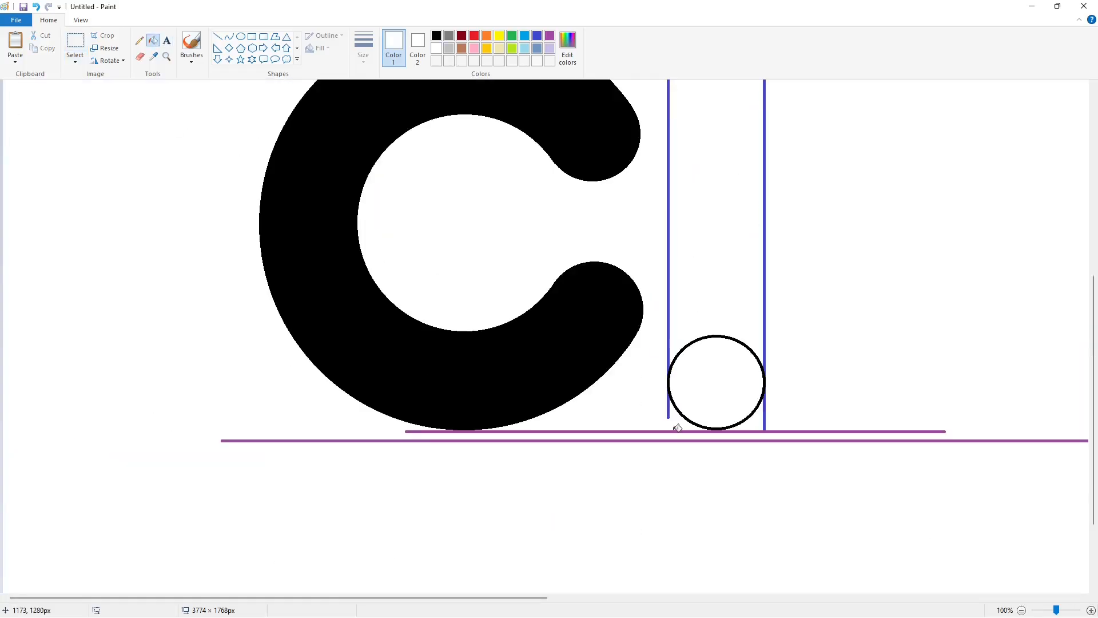
left_click(676, 431)
left_click(668, 411)
Step: Fill the l's vertical outlines, its body and both end circles with black to form a solid rounded stem
left_click(436, 37)
left_click(668, 264)
left_click(765, 269)
left_click(722, 286)
left_click(726, 375)
scroll(725, 372, "up", 7)
left_click(718, 214)
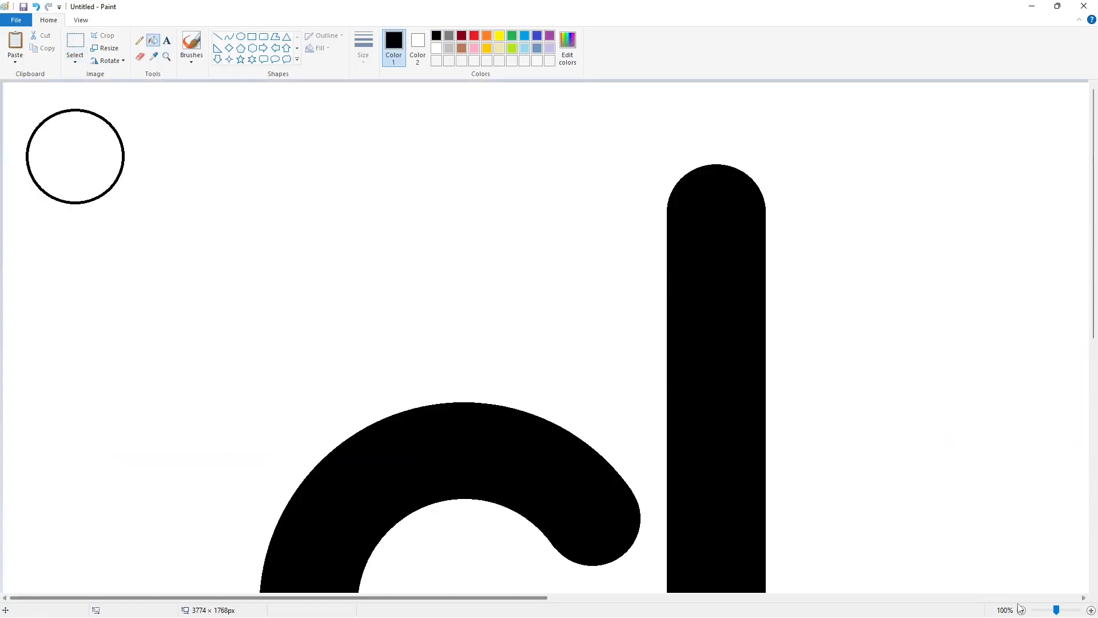
left_click(1021, 610)
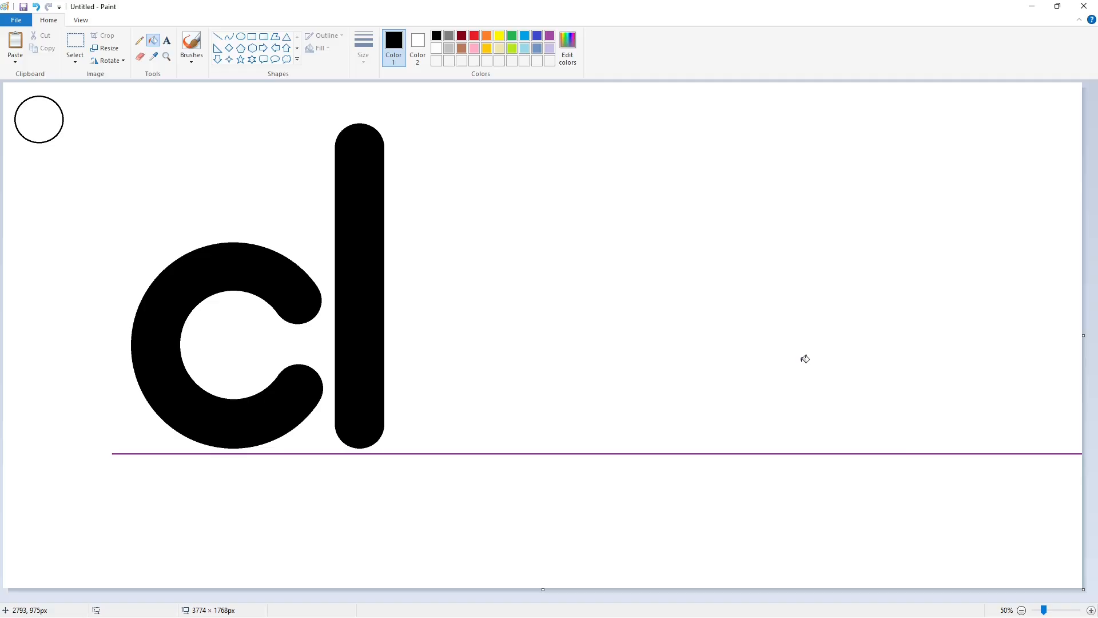
Step: Draw a large black-outlined circle to the right of the l, crossing the purple guide line
left_click(241, 36)
left_click_drag(456, 398, 623, 539)
left_click_drag(548, 487, 545, 472)
left_click_drag(538, 380, 544, 343)
left_click_drag(455, 434, 435, 433)
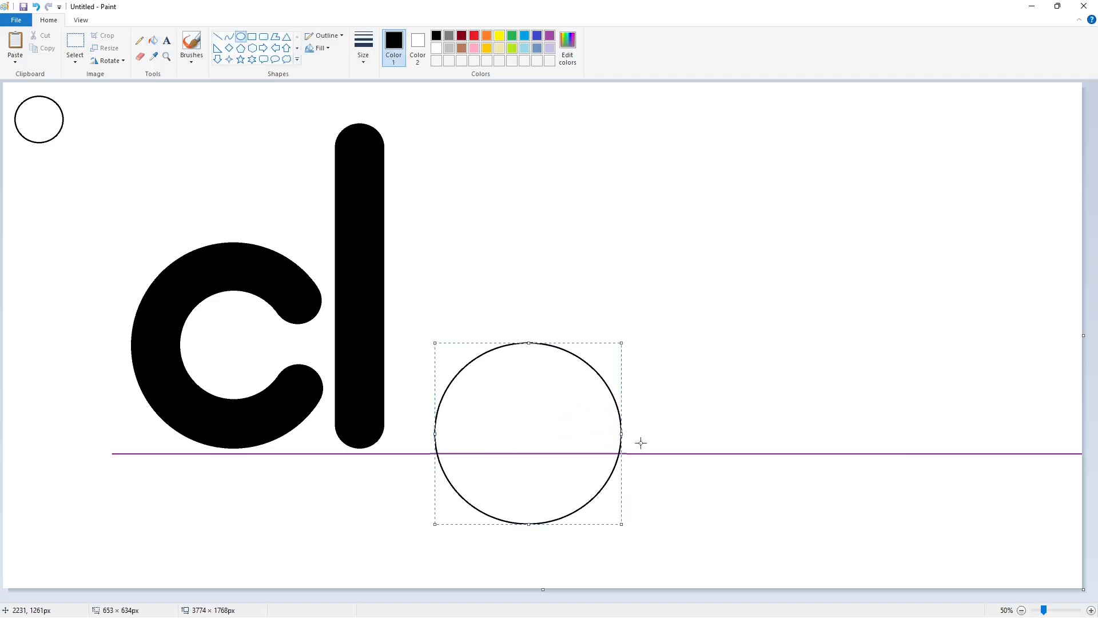
left_click_drag(621, 434, 637, 433)
left_click_drag(536, 344, 536, 322)
left_click_drag(436, 424, 434, 425)
left_click(423, 420)
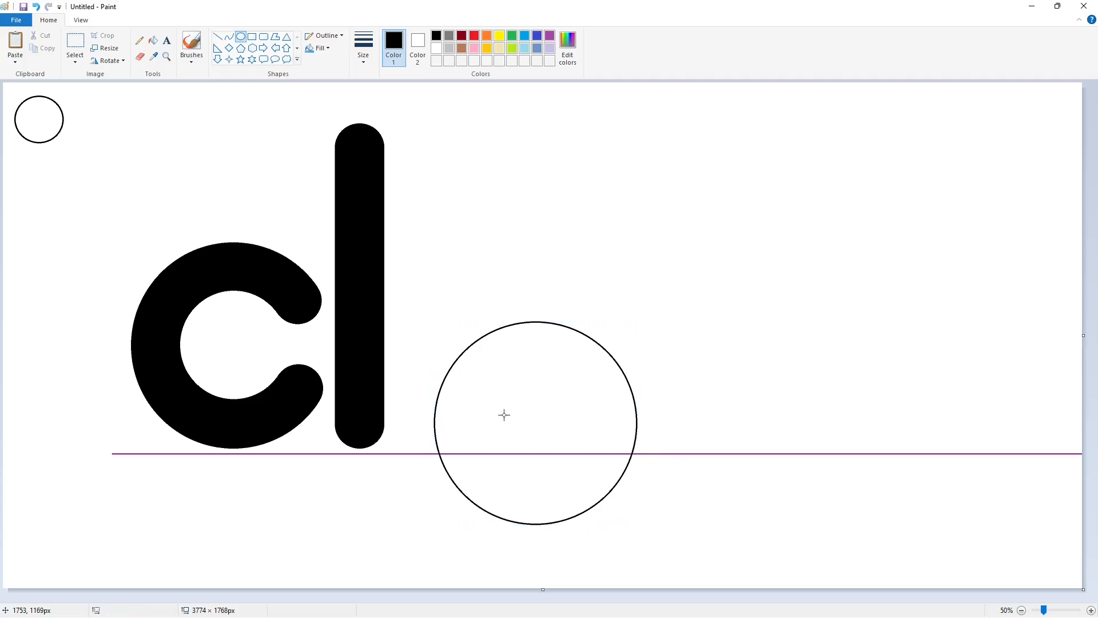
Step: Draw a smaller concentric circle about 368 px wide inside the large circle
left_click_drag(493, 375, 589, 457)
left_click_drag(534, 436, 528, 453)
left_click_drag(534, 393, 535, 375)
left_click_drag(486, 426, 484, 426)
left_click_drag(584, 426, 589, 426)
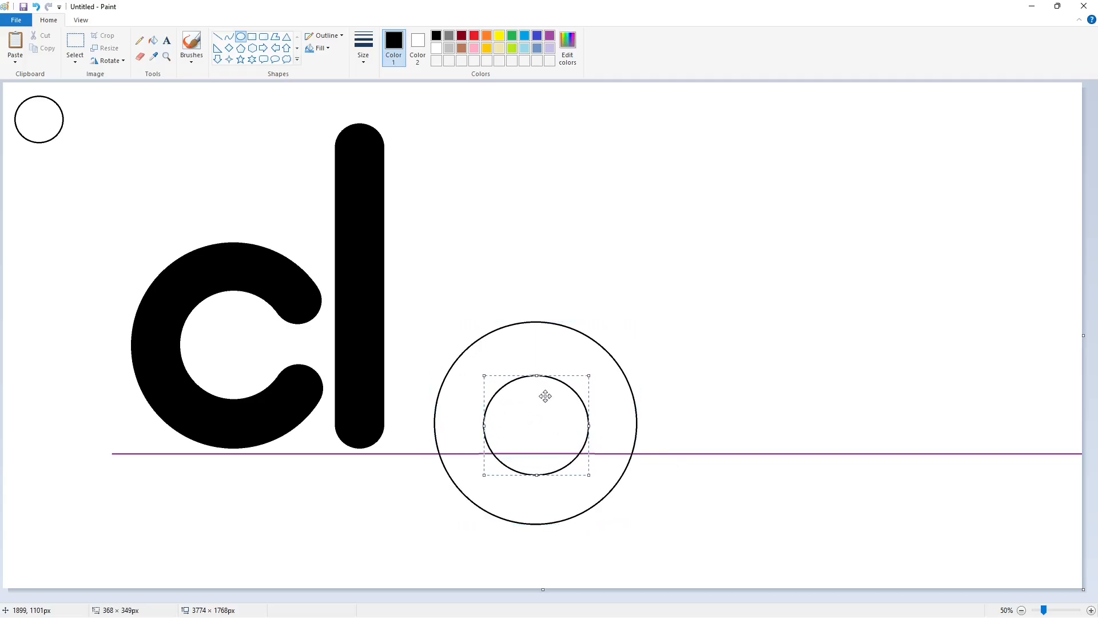
left_click_drag(536, 376, 536, 371)
left_click(689, 404)
Step: Draw two black vertical lines running upward from the left edges of the outer and inner circles
left_click(1076, 609)
left_click_drag(492, 597, 622, 597)
scroll(447, 378, "down", 3)
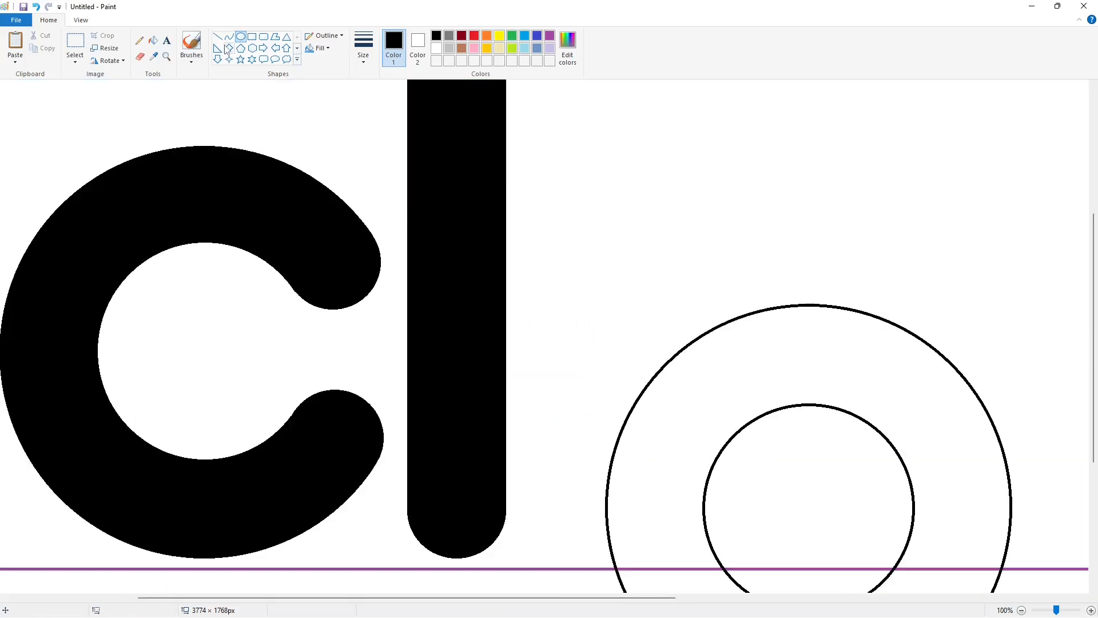
left_click(217, 36)
left_click_drag(607, 113, 606, 499)
left_click_drag(704, 503, 704, 96)
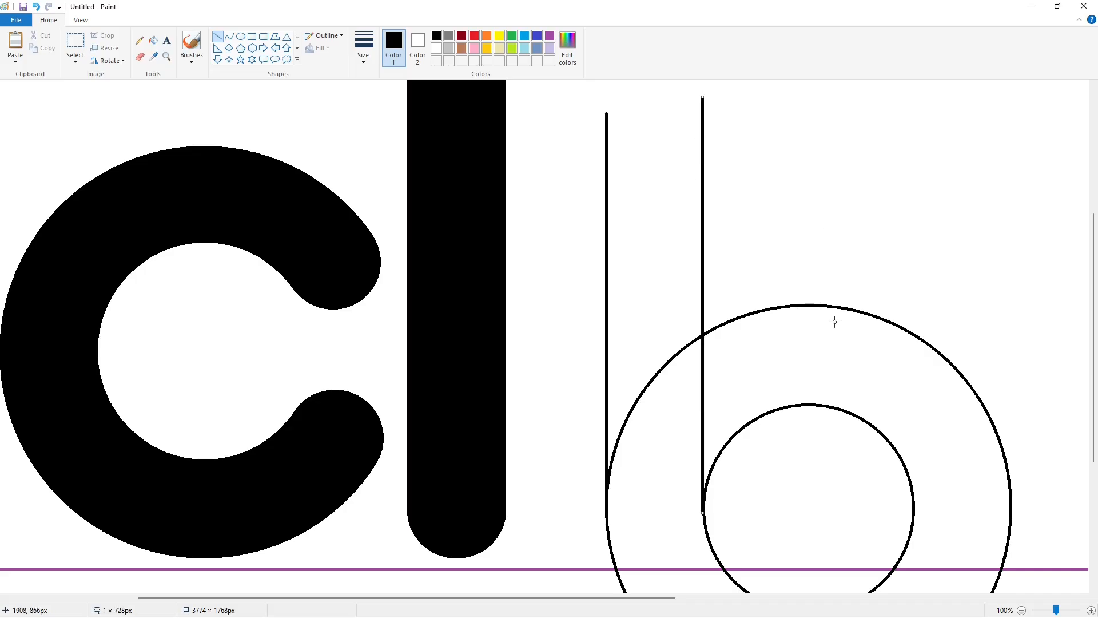
left_click(835, 321)
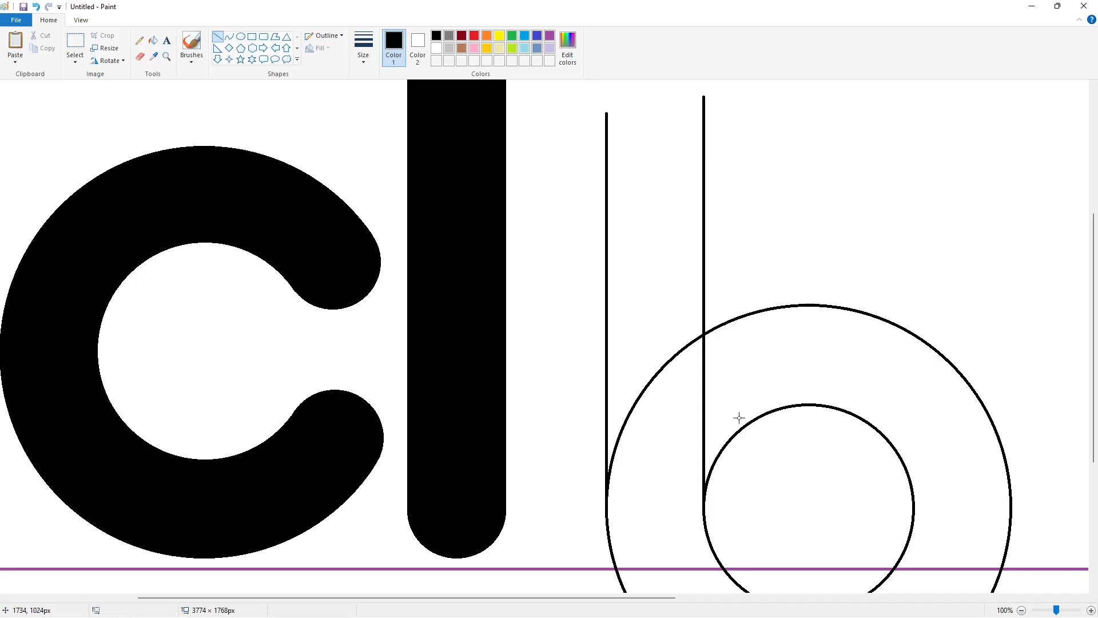
Step: Undo the inner black vertical line and replace it with a dark red one tangent to the inner circle's left edge
key("ctrl+z")
left_click(462, 35)
left_click_drag(696, 541, 735, 73)
key("Up")
key("Up")
key("Up")
key("Up")
key("Up")
key("Up")
key("Up")
key("Up")
key("Up")
key("Up")
key("Up")
key("Up")
key("Up")
key("Up")
key("Up")
key("Up")
key("Up")
key("Up")
key("Right")
key("Right")
key("Right")
key("Right")
key("Right")
key("Right")
key("Right")
key("Right")
key("Right")
key("Right")
key("Right")
key("Right")
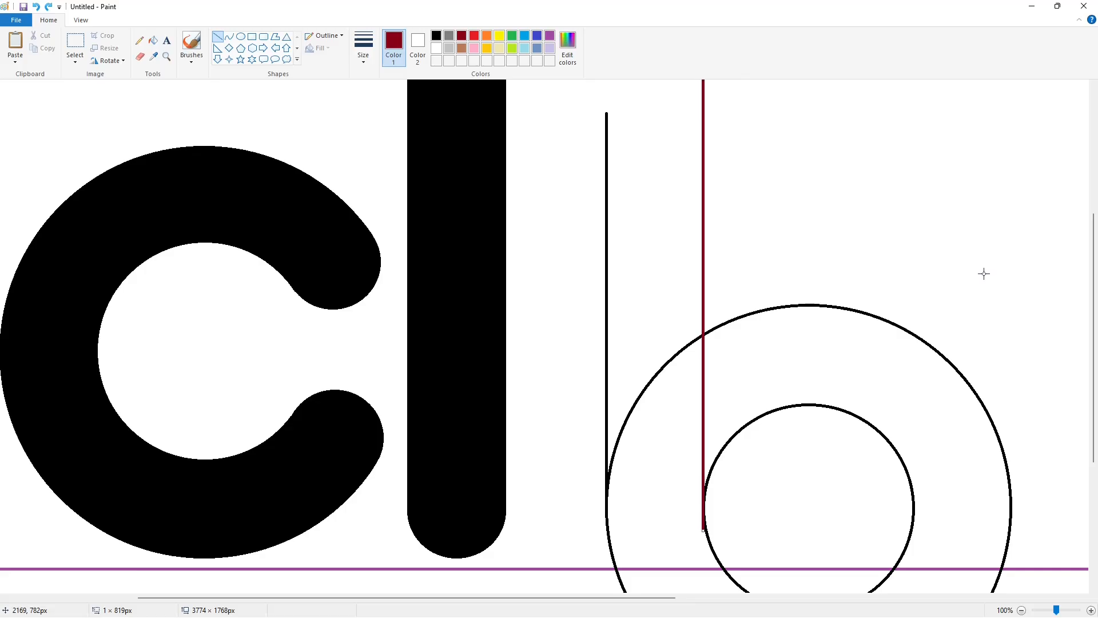
scroll(578, 341, "down", 1)
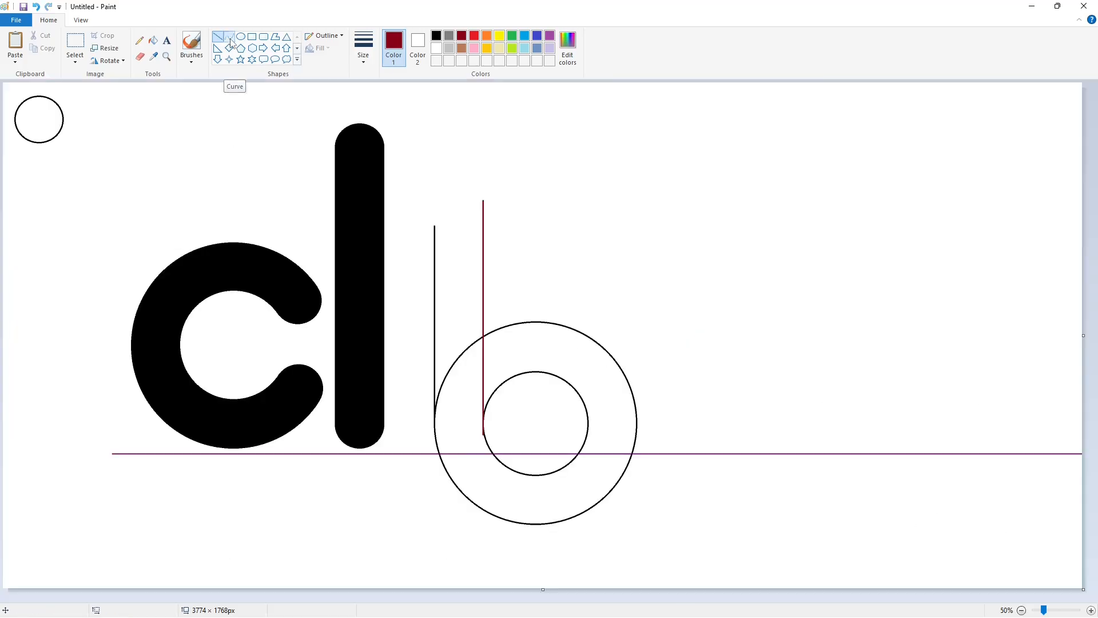
Step: Draw a small black arch with the Curve tool from the l's stem to the black vertical line
left_click(229, 38)
left_click(436, 35)
left_click_drag(435, 316, 384, 317)
mouse_move(384, 317)
left_mouse_down()
mouse_move(429, 272)
mouse_move(381, 287)
mouse_move(384, 263)
left_mouse_up()
left_click(508, 281)
left_click_drag(455, 266, 489, 243)
left_click_drag(426, 229, 414, 227)
key("ctrl+z")
left_click_drag(484, 299, 384, 263)
left_click_drag(456, 268, 481, 242)
left_click_drag(424, 232, 407, 231)
left_click(635, 269)
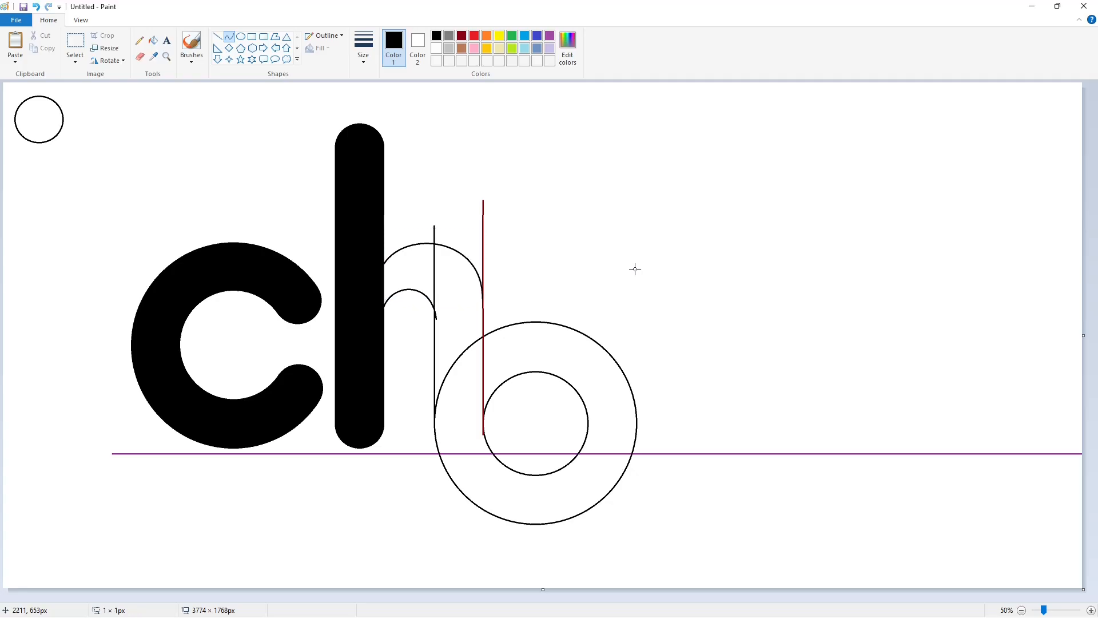
key("ctrl+z")
Step: Draw a larger black arch with the Curve tool from the dark red vertical line to the l's stem, above the small arch
left_click_drag(484, 300, 384, 264)
left_click_drag(456, 267, 480, 247)
left_click_drag(427, 229, 415, 226)
left_click(733, 394)
left_click(1091, 611)
left_click_drag(468, 598, 685, 579)
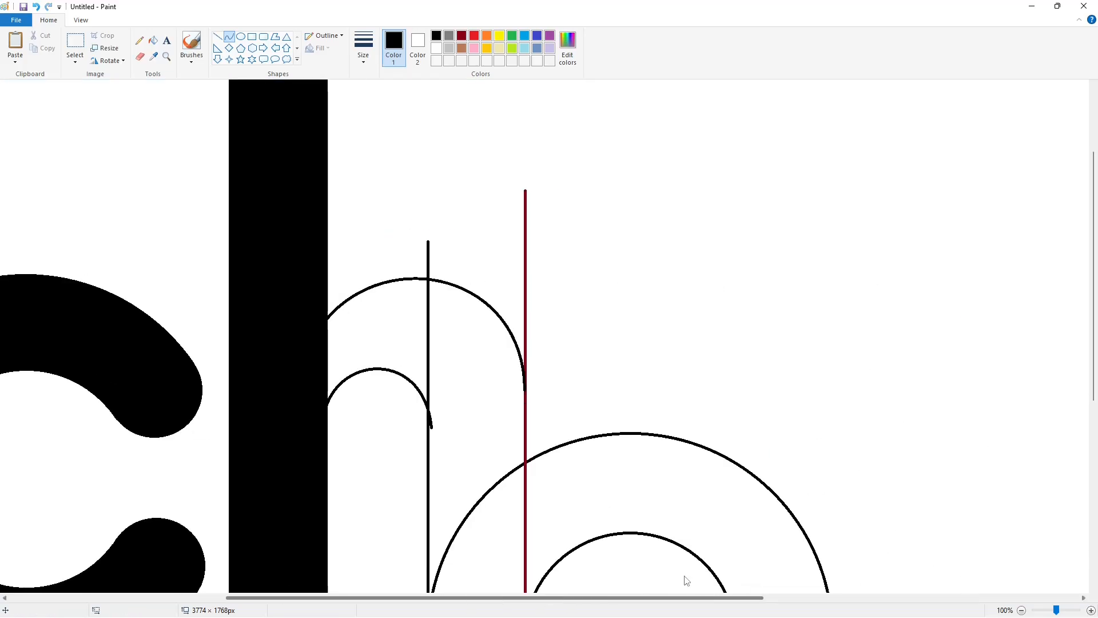
left_click(1022, 611)
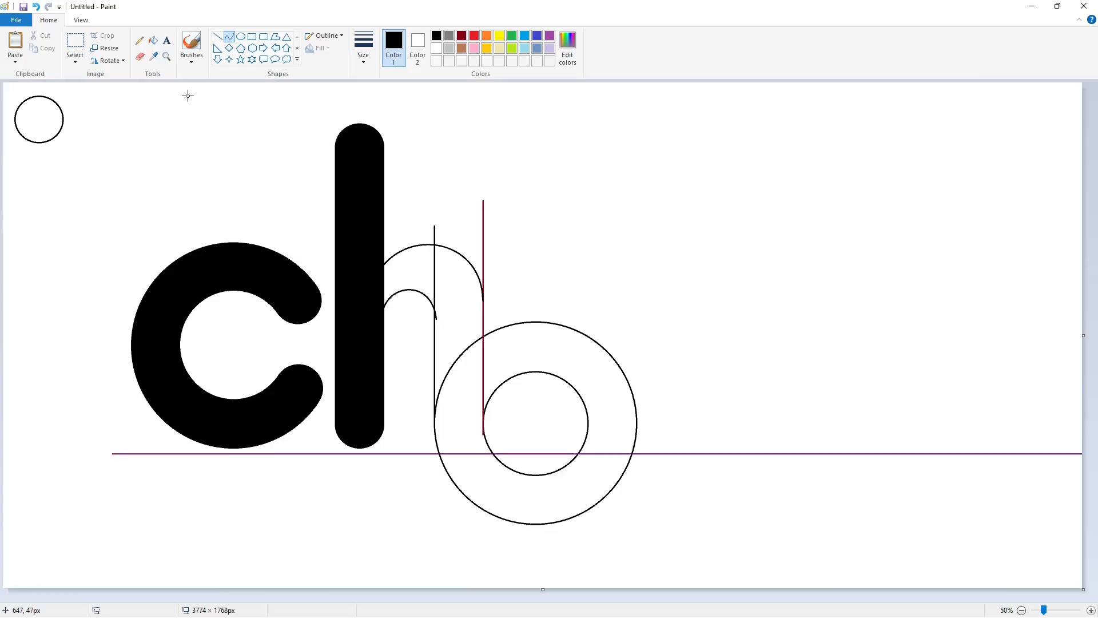
Step: Draw two dark red vertical lines running upward from the right edges of the inner and outer circles
left_click(461, 35)
mouse_move(589, 429)
left_mouse_down()
mouse_move(601, 233)
mouse_move(589, 93)
left_mouse_up()
key("ctrl+z")
left_click(1091, 610)
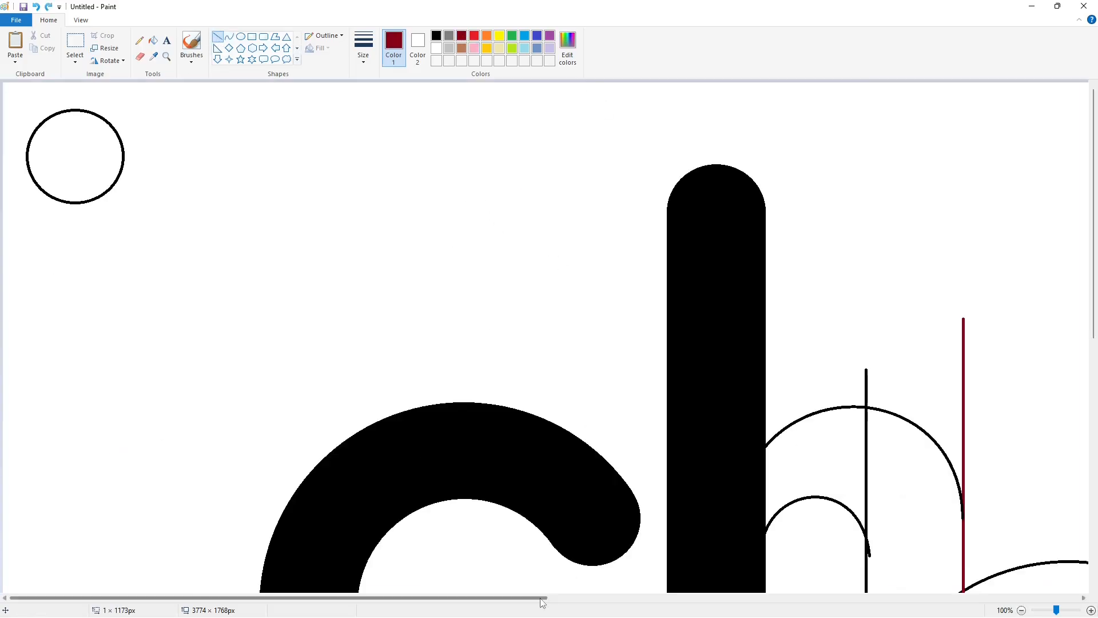
left_click_drag(542, 600, 832, 598)
scroll(629, 486, "down", 3)
left_click_drag(594, 514, 592, 44)
left_click_drag(689, 514, 689, 13)
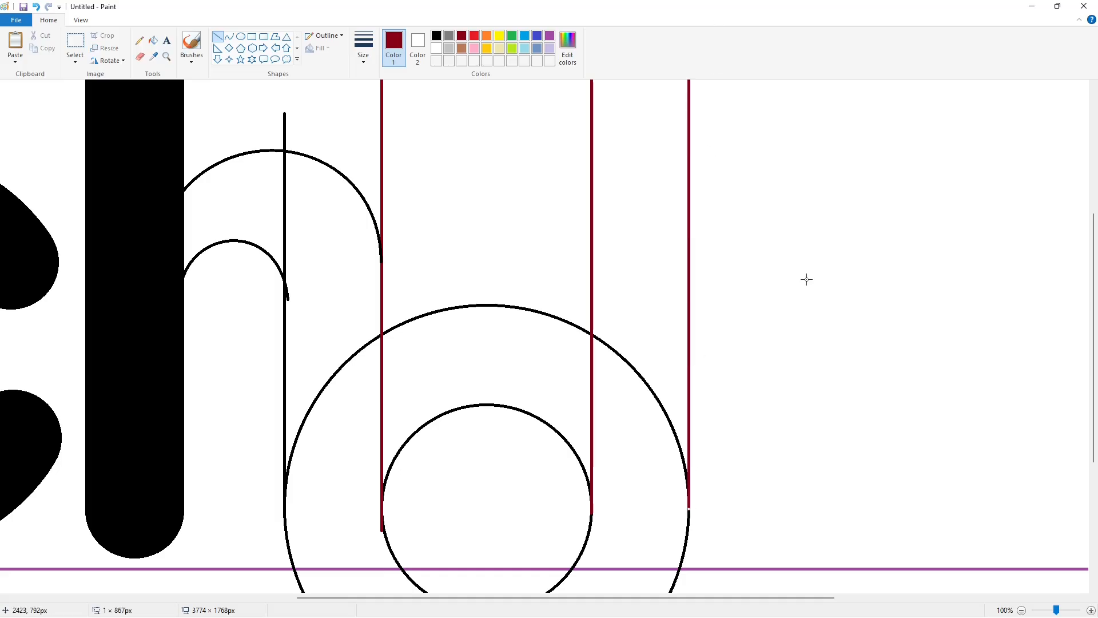
Step: Extend both right-hand dark red vertical lines upward past the height of the l's top with aligned line segments
scroll(806, 371, "up", 4)
left_click_drag(599, 364, 598, 152)
key("Left")
key("Left")
key("Left")
key("Left")
key("Left")
key("Left")
key("Left")
key("Left")
key("Left")
key("Left")
key("Left")
key("Left")
left_click(744, 283)
left_click_drag(675, 335, 675, 124)
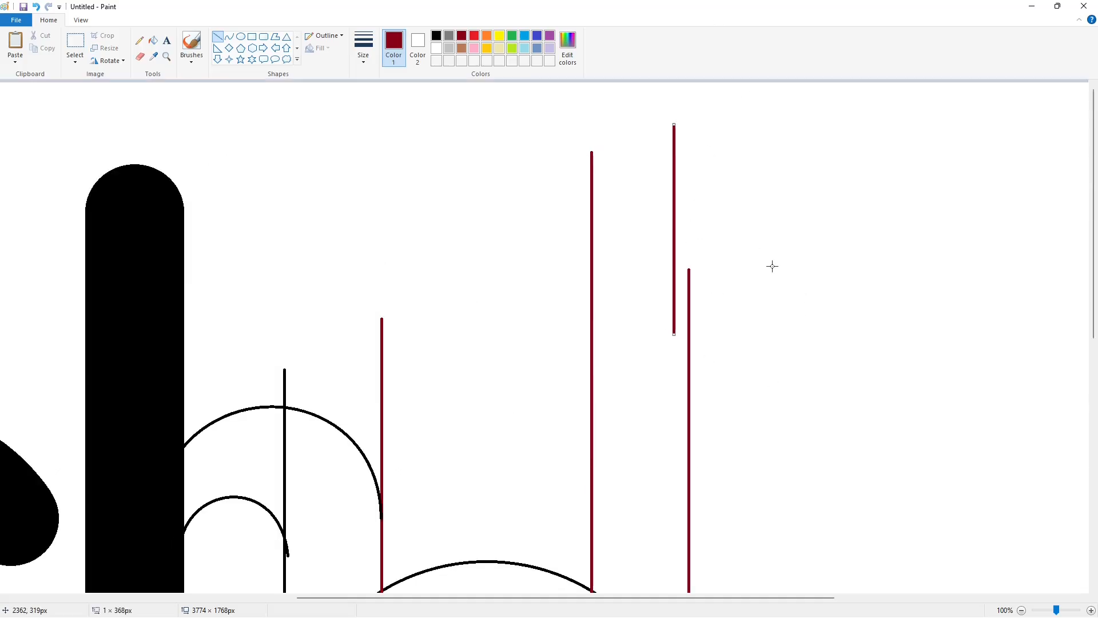
key("Right")
key("Right")
key("Right")
key("Right")
key("Right")
key("Right")
key("Right")
key("Right")
key("Right")
key("Right")
key("Right")
key("Right")
key("Right")
key("Right")
key("Right")
key("Right")
key("Right")
key("Right")
key("Right")
key("Right")
Step: Draw a horizontal dark red guide line level with the top of the l, crossing the two tall vertical lines
left_click_drag(65, 156, 906, 157)
key("Down")
key("Down")
key("Down")
key("Down")
key("Down")
key("Down")
key("Down")
key("Down")
key("Down")
key("Down")
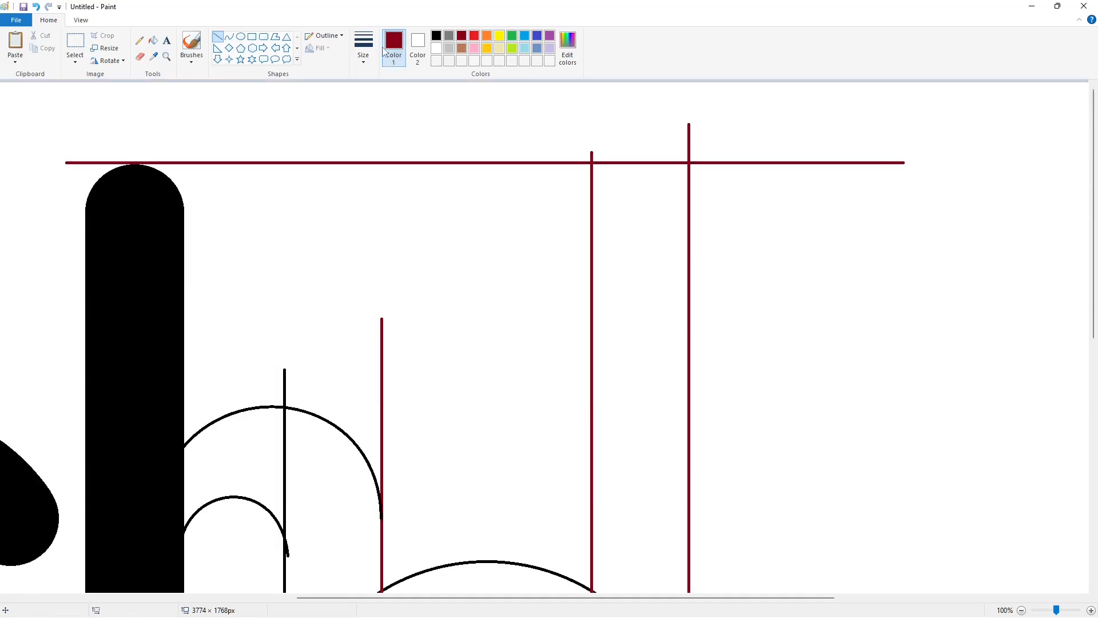
Step: Draw a black circle fitted between the two tall red lines, just under the horizontal red guide
left_click(241, 36)
left_click(437, 36)
left_click_drag(594, 178, 690, 278)
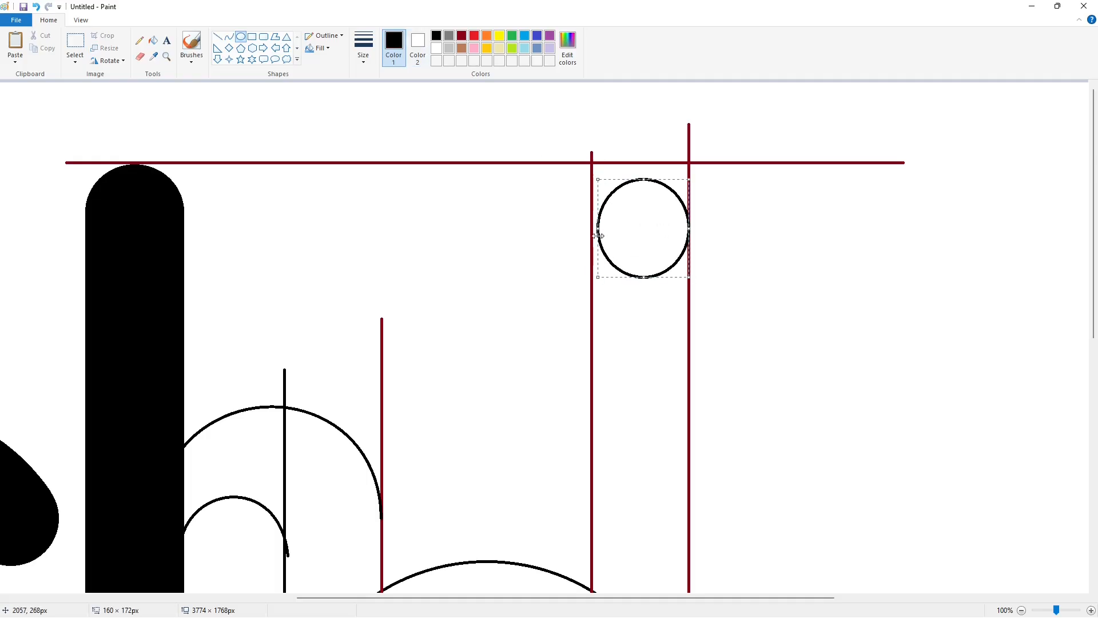
left_click_drag(668, 227, 667, 214)
left_click(806, 248)
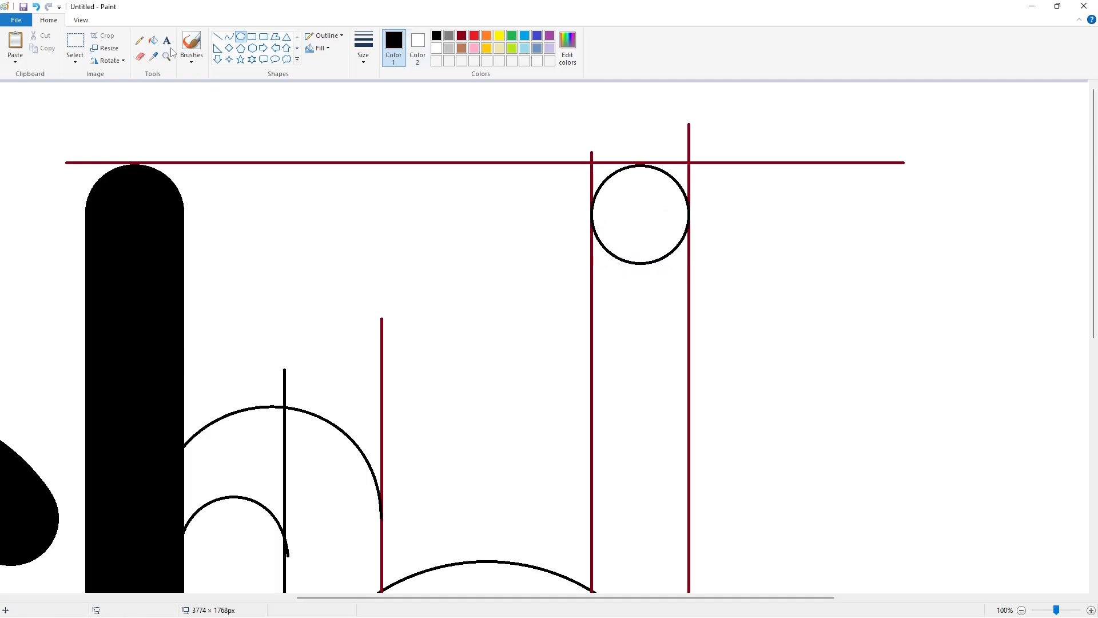
Step: Fill the horizontal red guide, the line ends above it and the circle arcs between the inner red lines with white
left_click(153, 40)
left_click(436, 48)
left_click(594, 162)
scroll(595, 161, "down", 4)
left_click(535, 412)
scroll(534, 412, "up", 2)
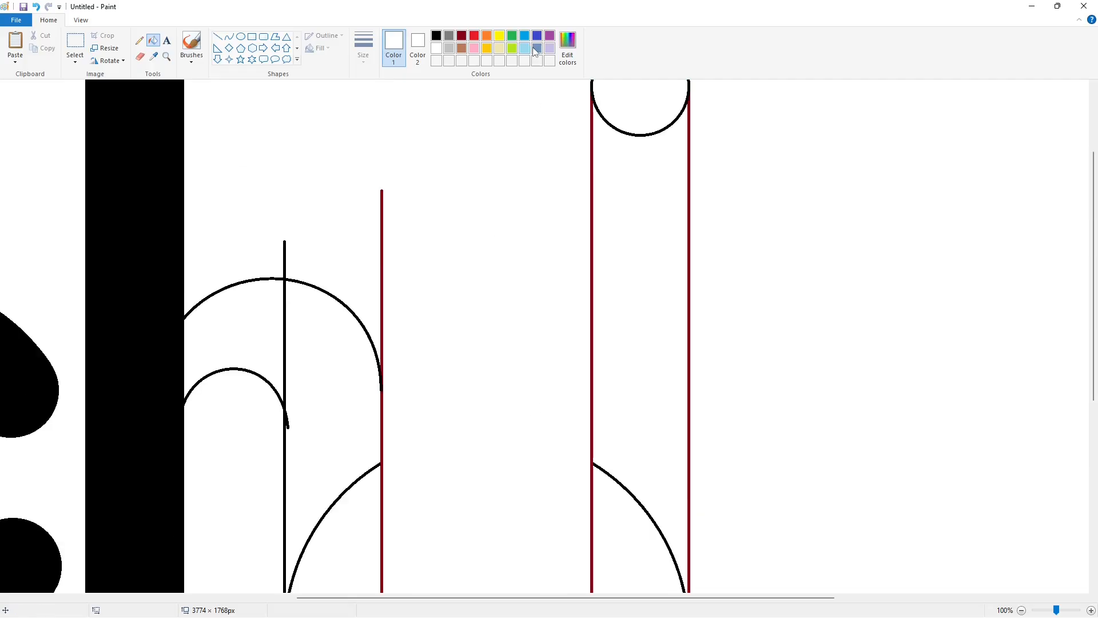
Step: Fill the right stem's outlines and body and the curved bowl with black, up to the left red vertical line
left_click(436, 36)
left_click(596, 127)
left_click(593, 139)
left_click(690, 303)
scroll(689, 304, "down", 3)
left_click(641, 395)
left_click(618, 466)
left_click(612, 441)
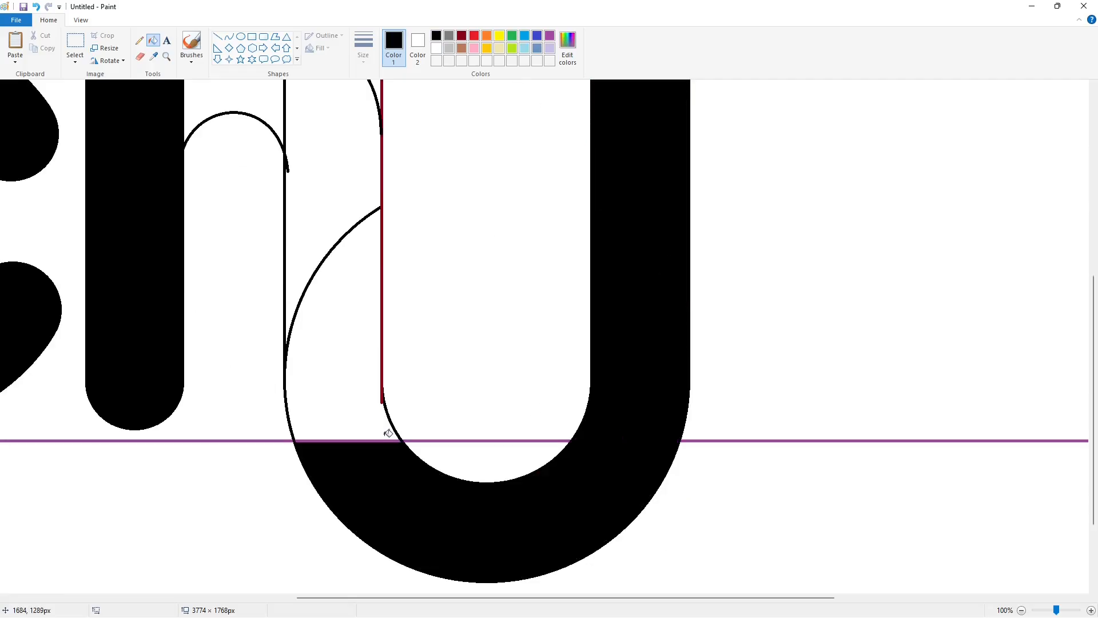
left_click(377, 426)
left_click(382, 441)
scroll(365, 393, "up", 4)
left_click(341, 376)
key("ctrl+z")
key("ctrl+z")
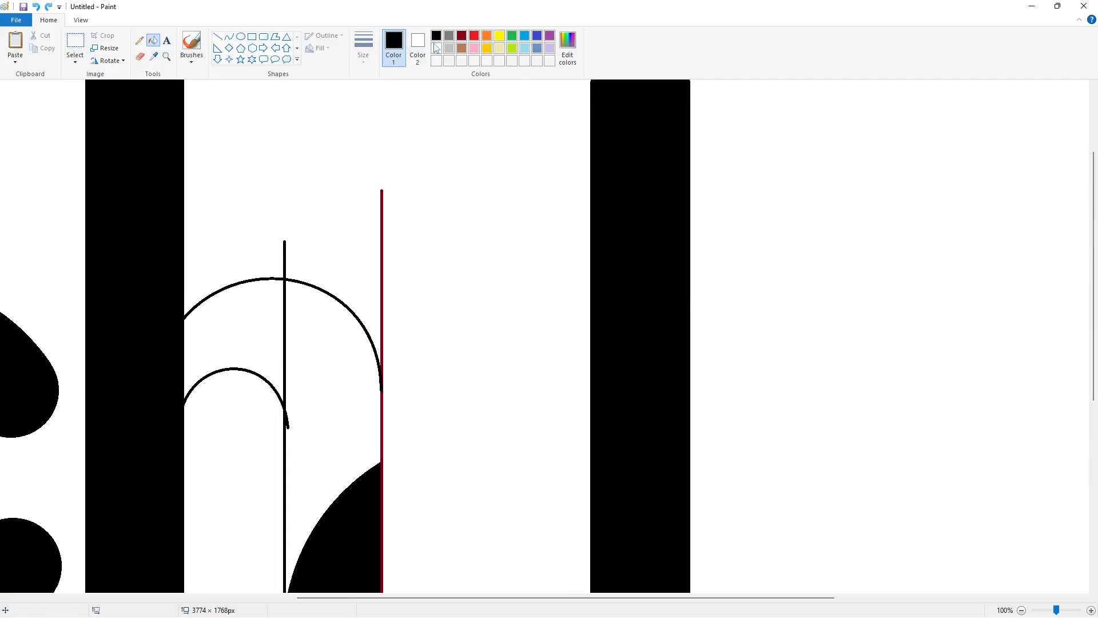
Step: Fill the two sections of the h's arch, including its right leg, with black
left_click(382, 219)
key("ctrl+z")
left_click(436, 35)
left_click(258, 329)
left_click(328, 361)
scroll(328, 360, "down", 4)
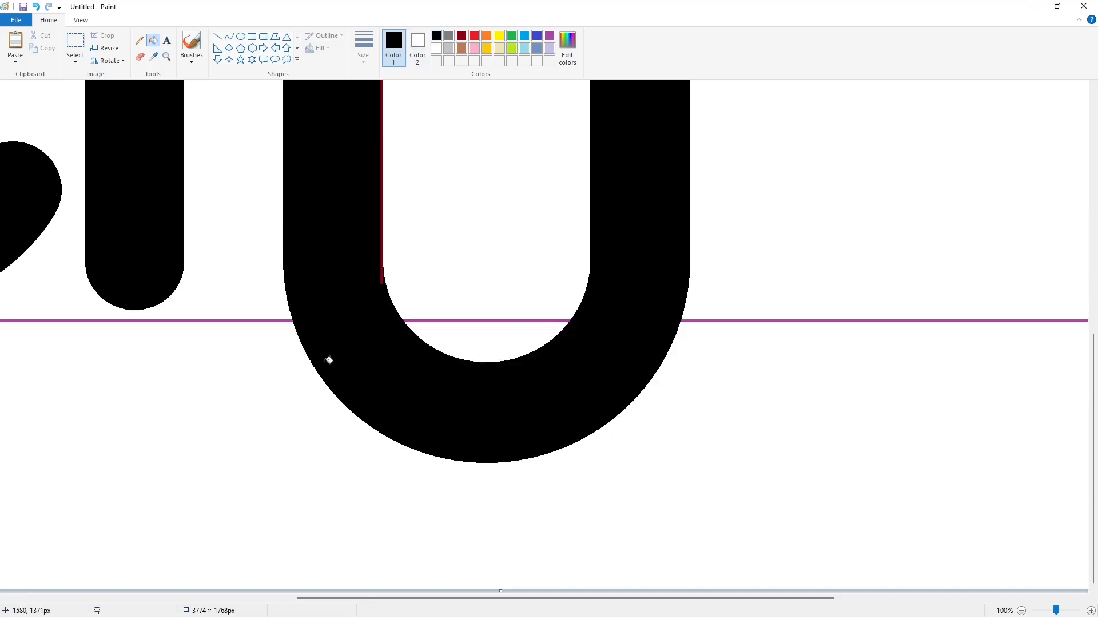
Step: Recolour the dark red vertical guide on the outer side of the h's arch to brown
scroll(380, 320, "up", 3)
left_click(437, 48)
left_click(217, 36)
scroll(790, 551, "up", 1)
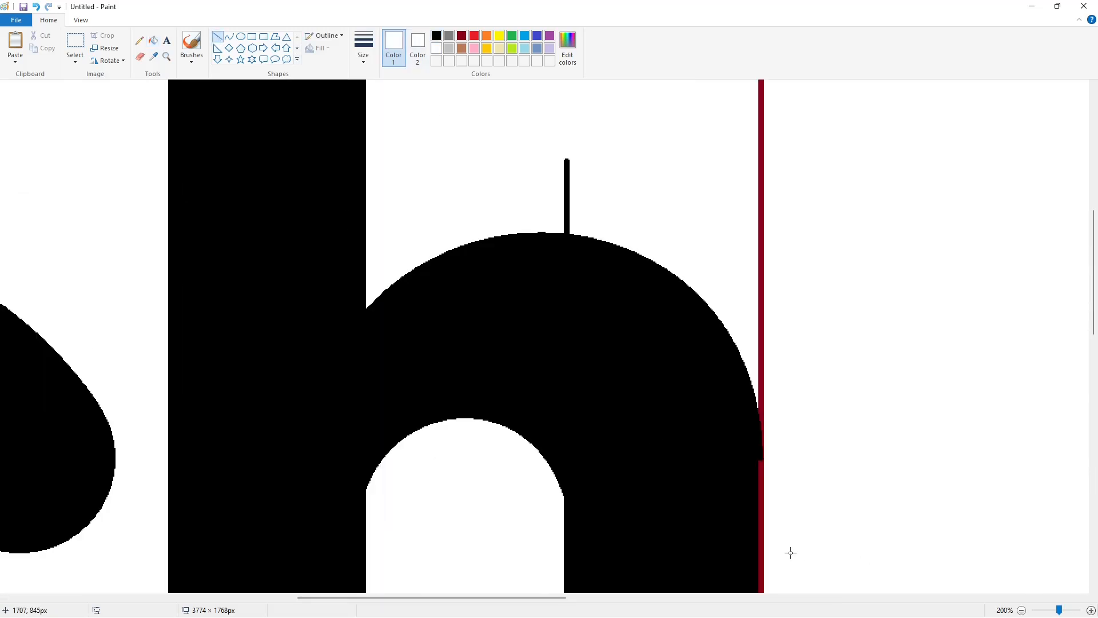
scroll(592, 359, "right", 5)
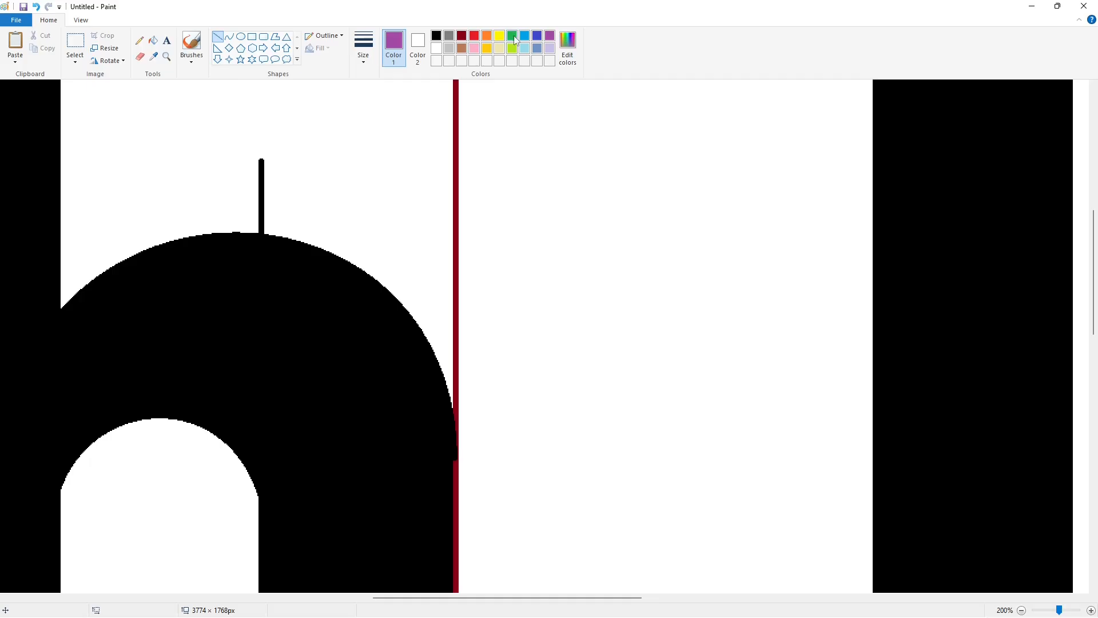
left_click(153, 40)
left_click(457, 135)
left_click(217, 36)
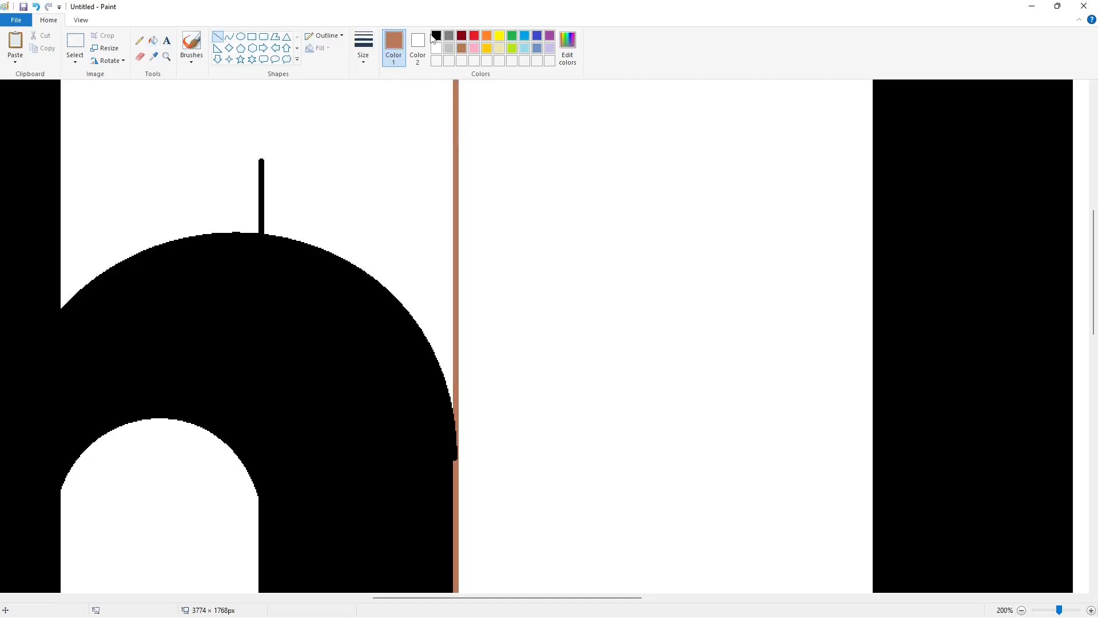
Step: Draw a black vertical line about 101 px long over the brown guide, continuing the arch's outer edge downward
left_click(436, 36)
left_click_drag(461, 381, 461, 496)
key("Down")
key("Down")
key("Down")
key("Down")
key("Down")
key("Down")
key("Down")
key("Down")
key("Down")
key("Down")
key("Down")
key("Down")
key("Down")
key("Down")
key("Down")
key("Down")
key("Down")
key("Down")
key("Down")
key("Down")
key("Left")
key("Left")
key("Left")
key("Left")
key("Left")
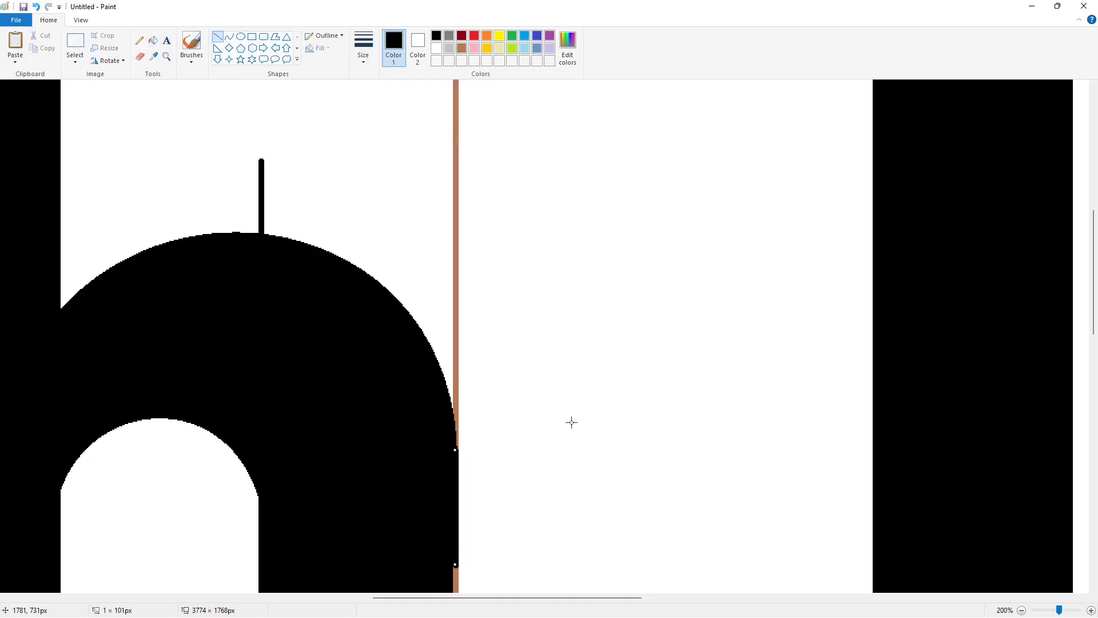
Step: Fill the brown guide white above the new black segment and black below it
left_click(151, 41)
left_click(437, 48)
left_click(455, 118)
left_click(437, 35)
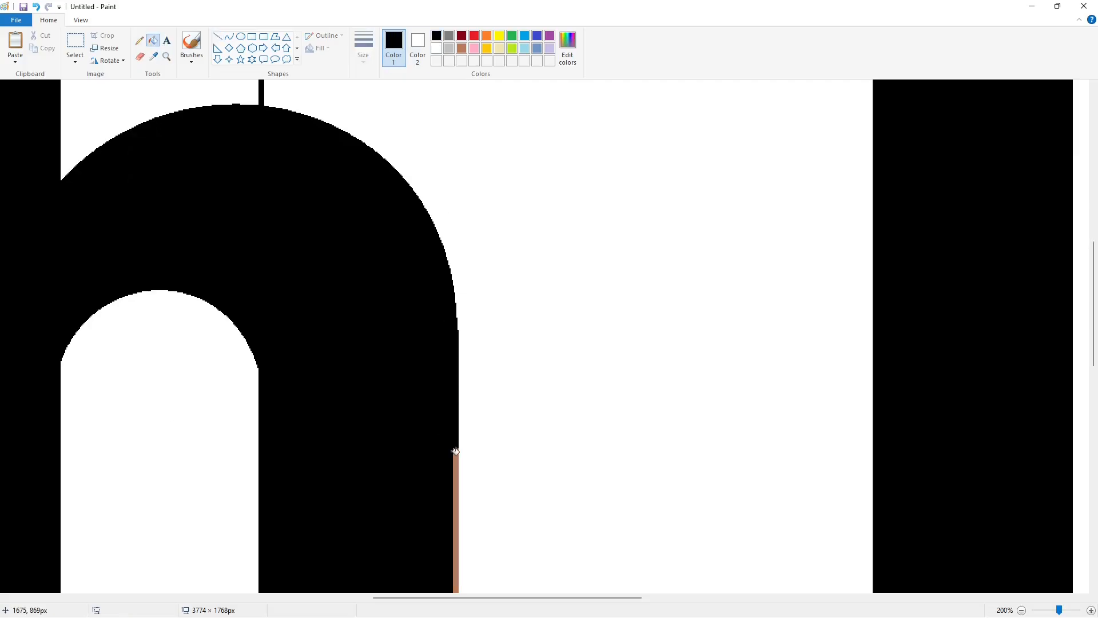
left_click(456, 454)
Step: Cut the black line stub off the h's arch with a short white line and fill the stub white
left_click(217, 36)
left_click(437, 48)
left_click_drag(249, 225, 287, 225)
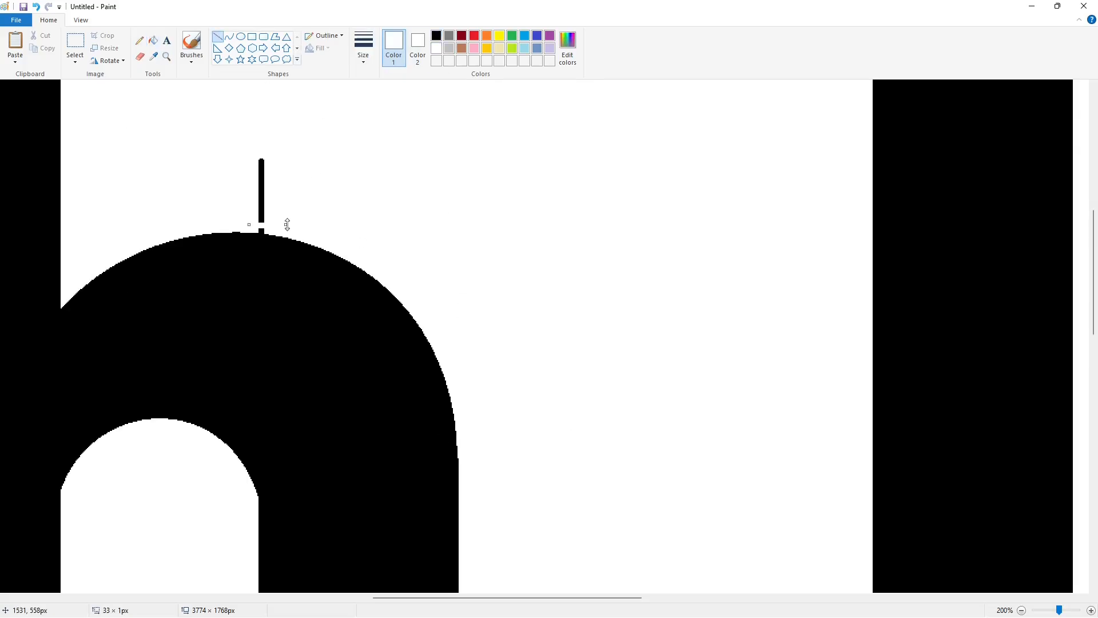
left_click(153, 43)
scroll(551, 360, "down", 2)
scroll(963, 559, "down", 2, "ctrl")
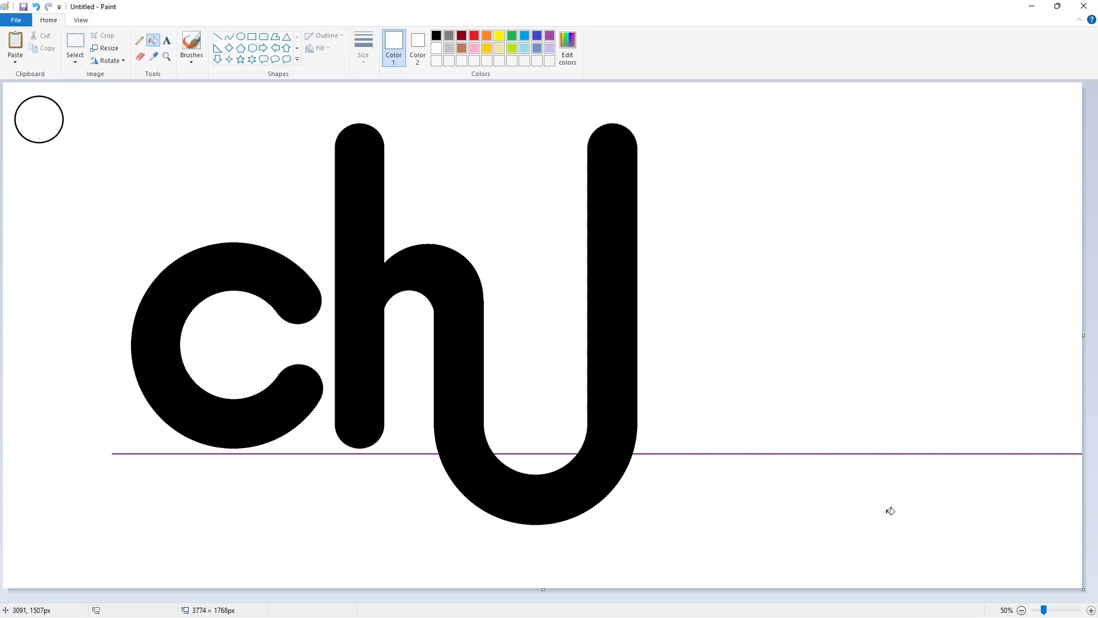
Step: Copy the rounded top of the h's tall stem and place the copy between the h and the right stem
left_click(82, 41)
left_click_drag(291, 109, 416, 197)
key("ctrl+c")
key("ctrl+v")
left_click_drag(68, 130, 534, 282)
left_click(745, 347)
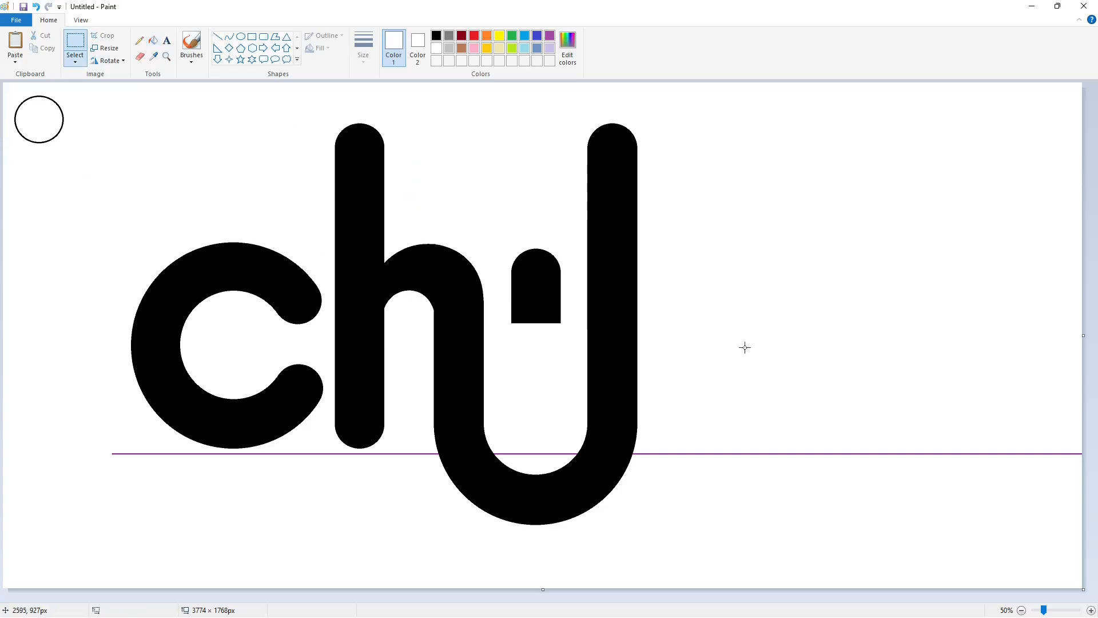
Step: Draw a purple vertical guide line along the left edge of the copied rounded cap, extending down toward the baseline
left_click(1091, 610)
left_click(217, 36)
left_click(550, 36)
mouse_move(456, 218)
left_mouse_down()
mouse_move(456, 578)
mouse_move(456, 551)
left_mouse_up()
key("Right")
key("Right")
key("Right")
key("Right")
key("Right")
Step: Draw a short purple horizontal guide about 162 px long, level with the bottom of the h's tall stem
left_click_drag(110, 555, 202, 558)
key("Down")
key("Down")
key("Down")
key("Down")
key("Down")
key("Down")
key("Down")
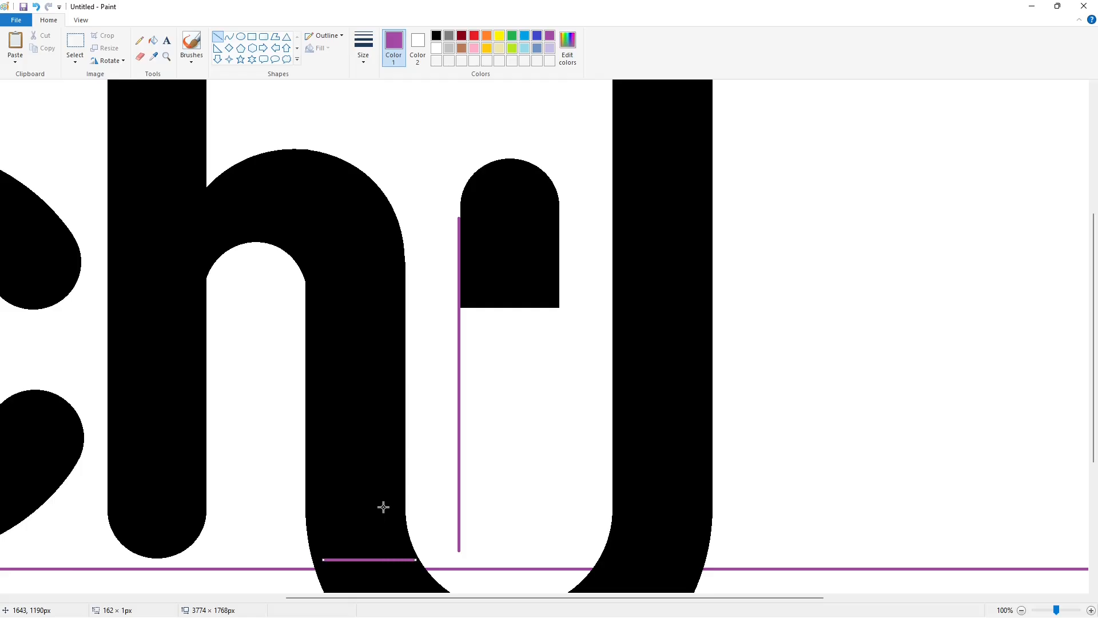
left_click(440, 518)
Step: Paste another rounded cap, flip it vertically and align it below the first cap, resting on the short horizontal guide
key("ctrl+v")
left_click(108, 61)
left_click(117, 112)
left_click_drag(120, 165, 498, 482)
key("Left")
key("Left")
key("Left")
key("Left")
key("Left")
key("Left")
key("Left")
key("Left")
key("Left")
key("Down")
key("Down")
key("Down")
key("Down")
key("Down")
key("Down")
key("Down")
key("Down")
key("Down")
key("Down")
key("Down")
key("Down")
key("Down")
key("Down")
key("Down")
key("Down")
key("Down")
key("Down")
key("Down")
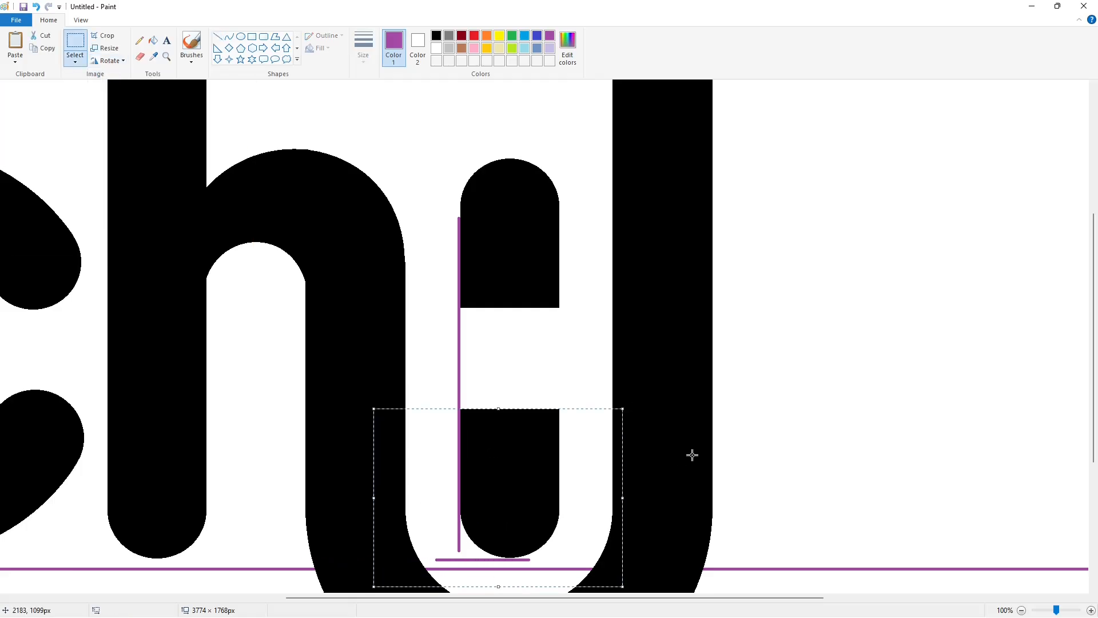
left_click(693, 455)
Step: Draw a black vertical line about 303 px long joining the right edges of the two rounded caps
left_click(153, 41)
left_click(436, 36)
left_click(218, 36)
left_click_drag(550, 274, 549, 445)
key("Right")
key("Right")
key("Right")
key("Right")
key("Right")
key("Right")
key("Right")
key("Right")
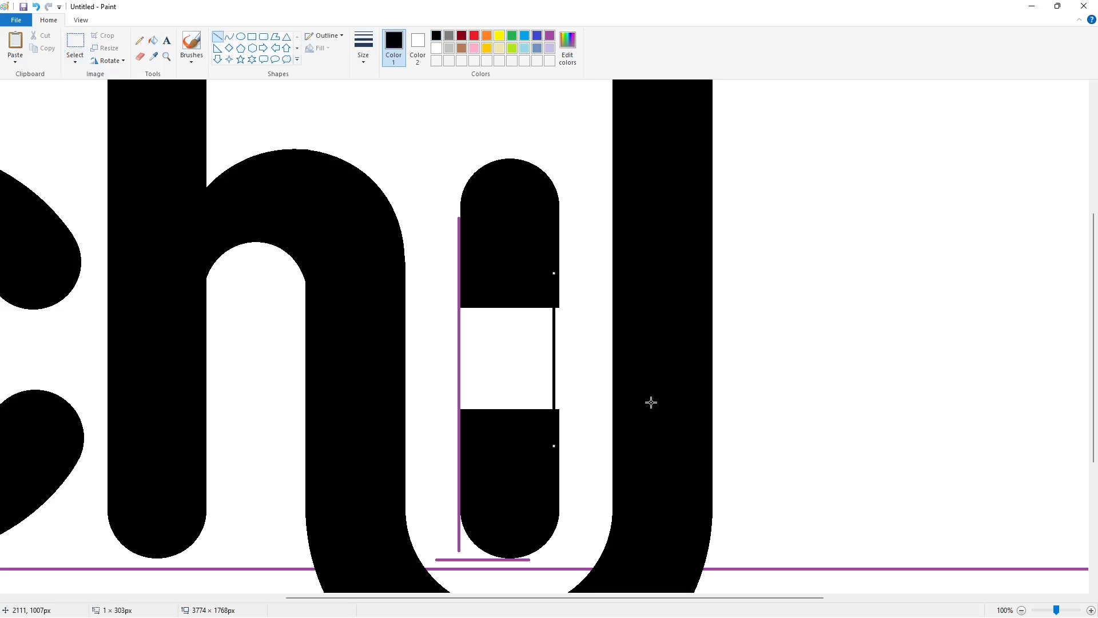
key("Right")
key("Right")
key("Right")
key("Right")
key("Right")
key("Right")
key("Right")
left_click(651, 403)
Step: Fill the gap between the two caps with black and the two short purple guides with white
left_click(152, 41)
left_click(504, 355)
left_click(437, 48)
left_click(459, 342)
left_click(476, 560)
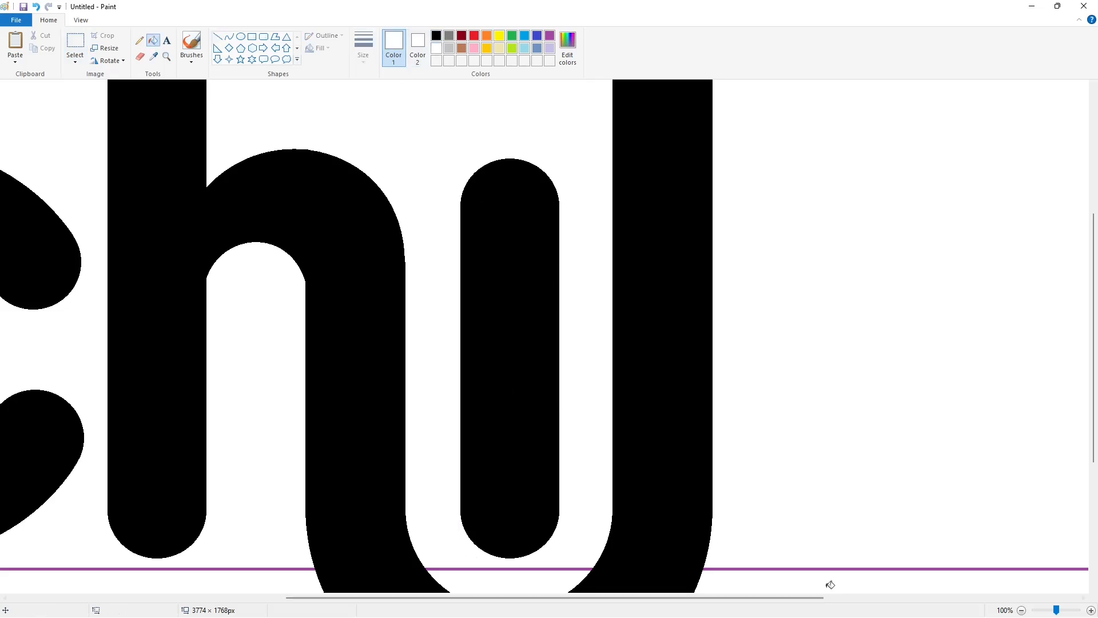
Step: Draw a black outlined oval about 179 × 211 px and move it beside the small reference circle
left_click(1022, 610)
left_click(241, 36)
left_click(436, 36)
mouse_move(512, 176)
left_mouse_down()
mouse_move(563, 232)
mouse_move(538, 171)
left_mouse_up()
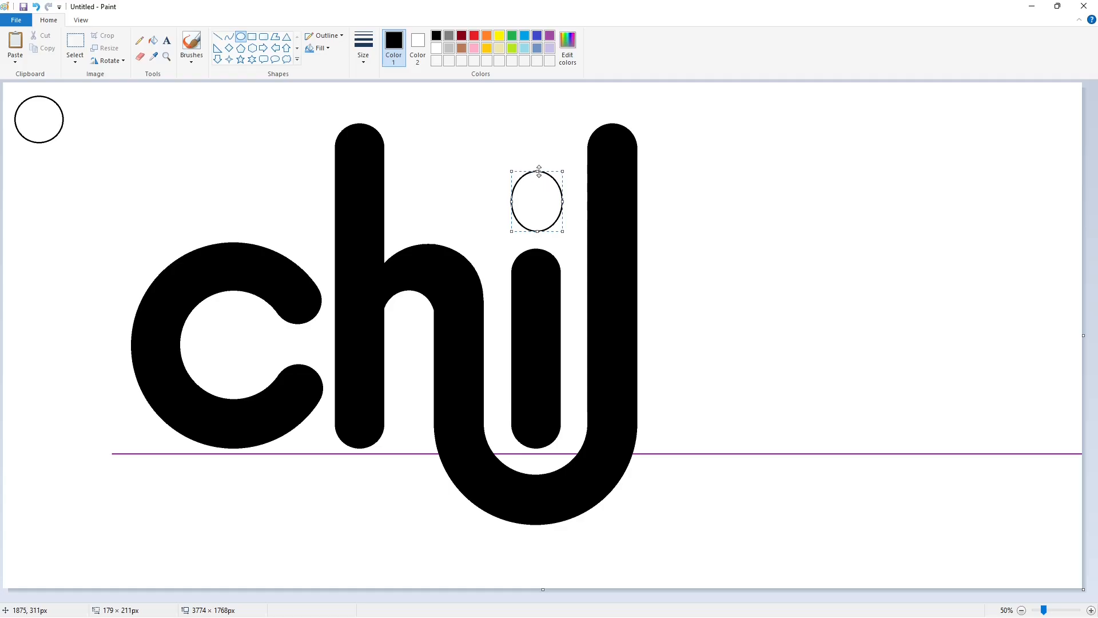
left_click_drag(522, 223, 105, 169)
Step: Copy and paste the oval, and skew the copy horizontally by 10 degrees
left_click(75, 42)
left_click_drag(170, 98, 75, 214)
key("ctrl+c")
key("ctrl+v")
key("ctrl+w")
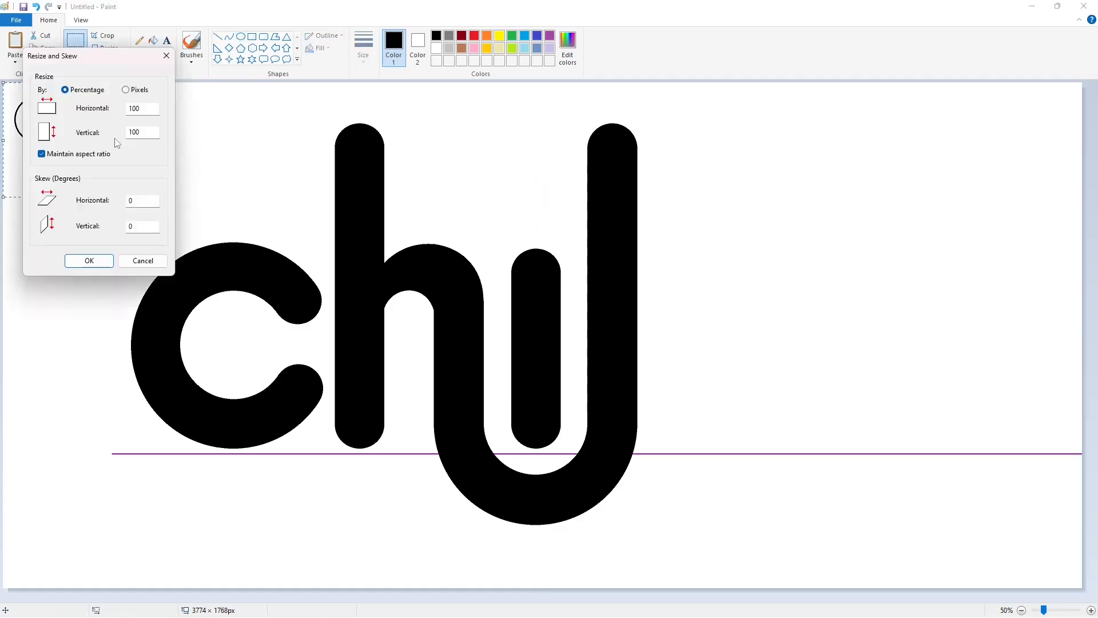
left_click_drag(137, 201, 124, 200)
type("10")
key("Return")
Step: Flip the skewed oval horizontally, place it above the i's stem as its dot and fill it with black
left_click(108, 60)
left_click(120, 124)
left_click_drag(64, 135, 546, 205)
left_click(230, 103)
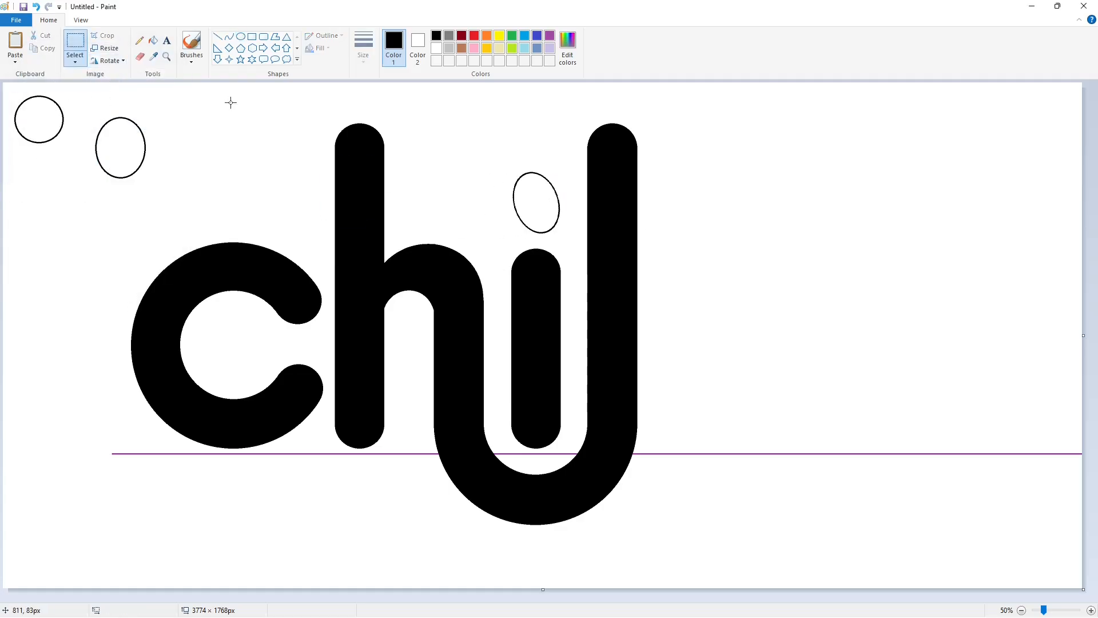
left_click(153, 40)
left_click(541, 202)
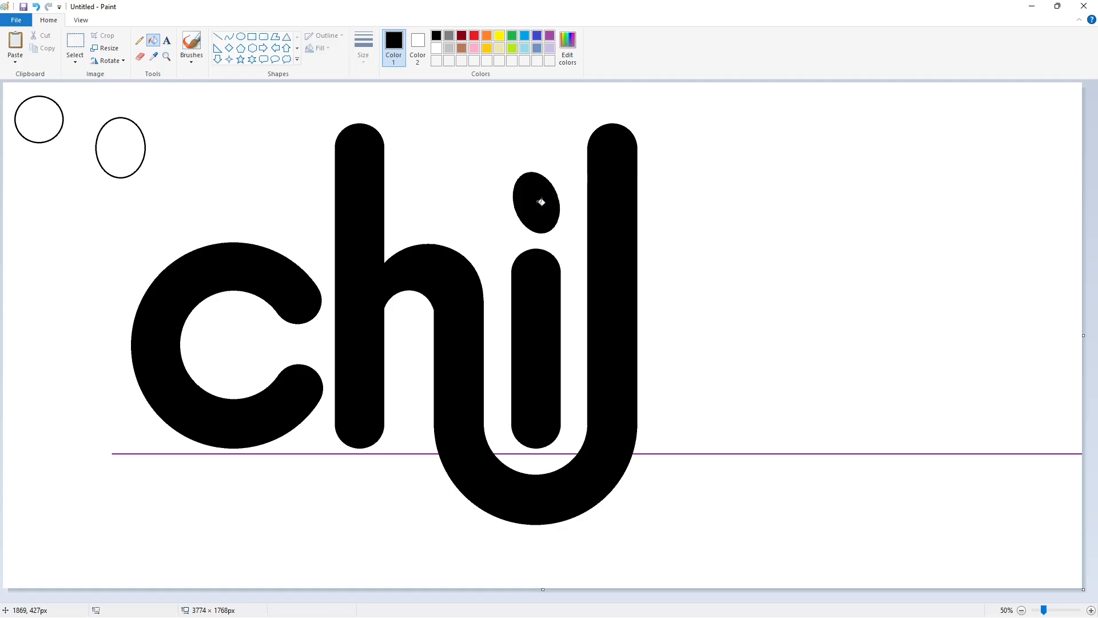
Step: Copy the i with its slanted dot and place the copy just after the tall l, level with the first i
left_click(75, 57)
left_click_drag(508, 147, 562, 396)
key("ctrl+c")
key("ctrl+v")
left_click_drag(32, 241, 686, 309)
key("Right")
key("Right")
key("Right")
key("Right")
key("Right")
key("Right")
key("Right")
key("Right")
key("Right")
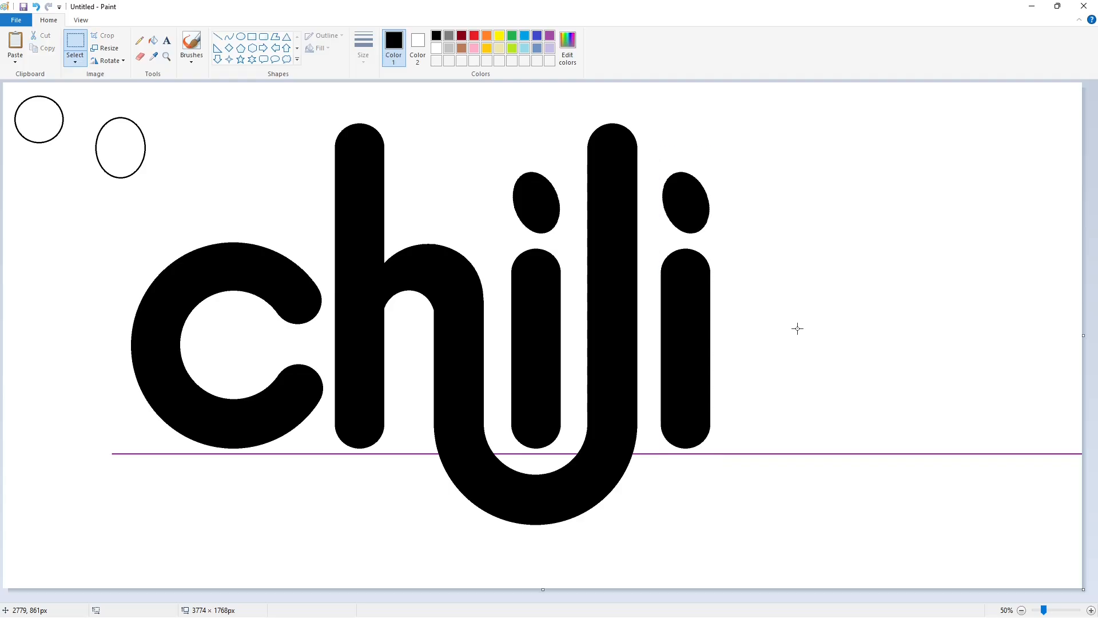
Step: Copy the reference circle to the area beyond the second i and draw the s's curved top edge leading away from it
left_click_drag(12, 87, 83, 186)
left_click_drag(74, 125, 894, 289, "ctrl")
left_click(228, 37)
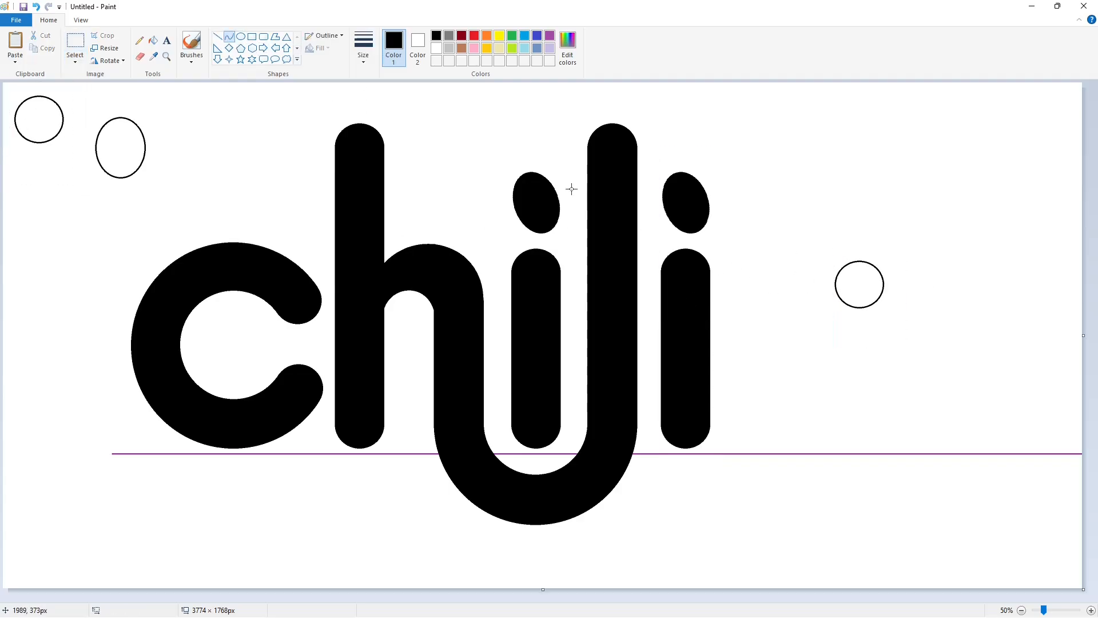
left_click_drag(867, 262, 742, 278)
left_click_drag(823, 266, 824, 251)
Step: Draw the s's outer left bend and the inner bend of its upper opening as black curves
mouse_move(766, 261)
left_mouse_down()
mouse_move(756, 250)
mouse_move(793, 370)
left_mouse_up()
left_click(927, 283)
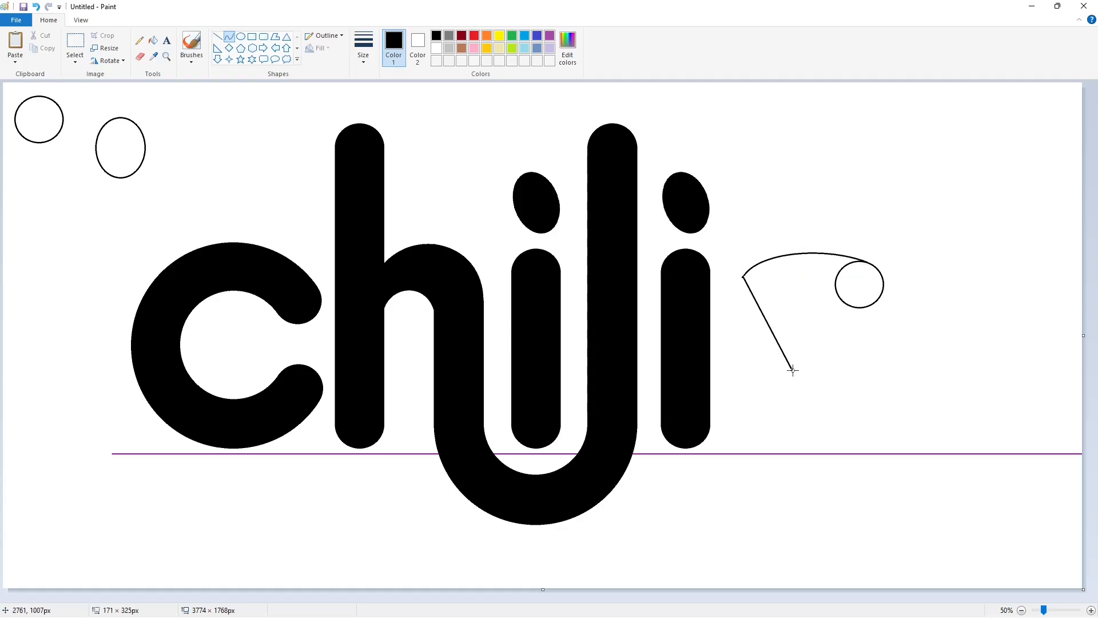
left_click_drag(753, 304, 715, 302)
left_click_drag(732, 354, 736, 367)
left_click(864, 349)
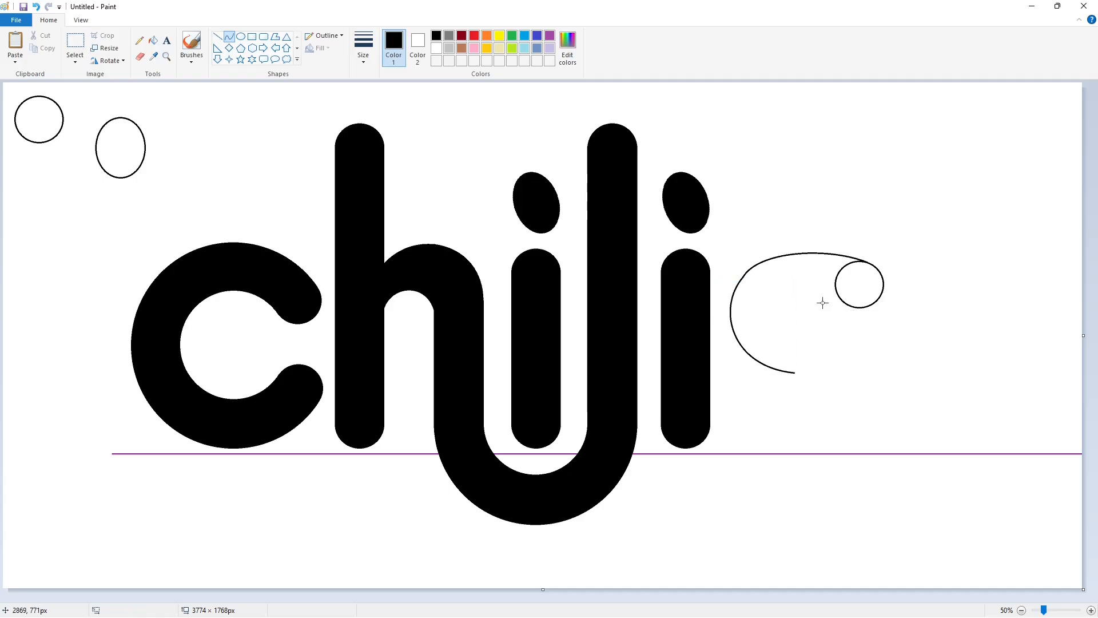
left_click_drag(783, 309, 777, 313)
left_click_drag(789, 309, 786, 296)
left_click(785, 325)
Step: Draw the curves for the s's middle stroke and the inner bend of its lower opening
left_click_drag(774, 388, 834, 370)
left_click_drag(811, 325, 892, 390)
mouse_move(867, 341)
left_mouse_down()
mouse_move(866, 331)
mouse_move(880, 337)
left_mouse_up()
left_click(932, 363)
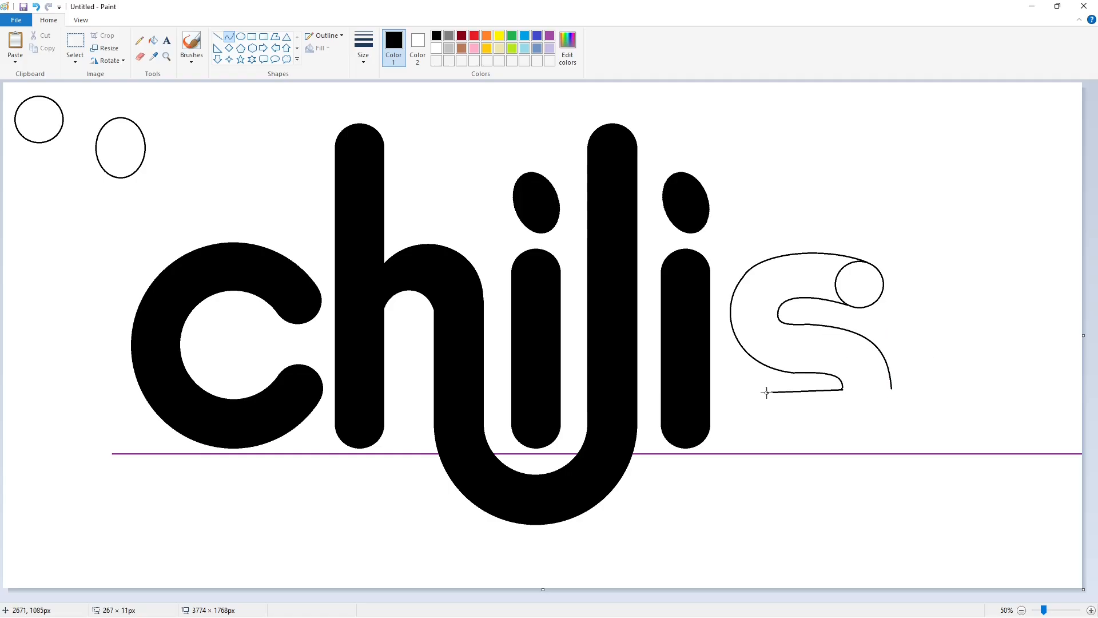
left_click_drag(831, 391, 804, 401)
left_click(878, 407)
Step: Paste the reference circle at the s's lower end and close the outline with an outer curve around its lower bowl
key("ctrl+v")
left_click_drag(43, 121, 774, 421)
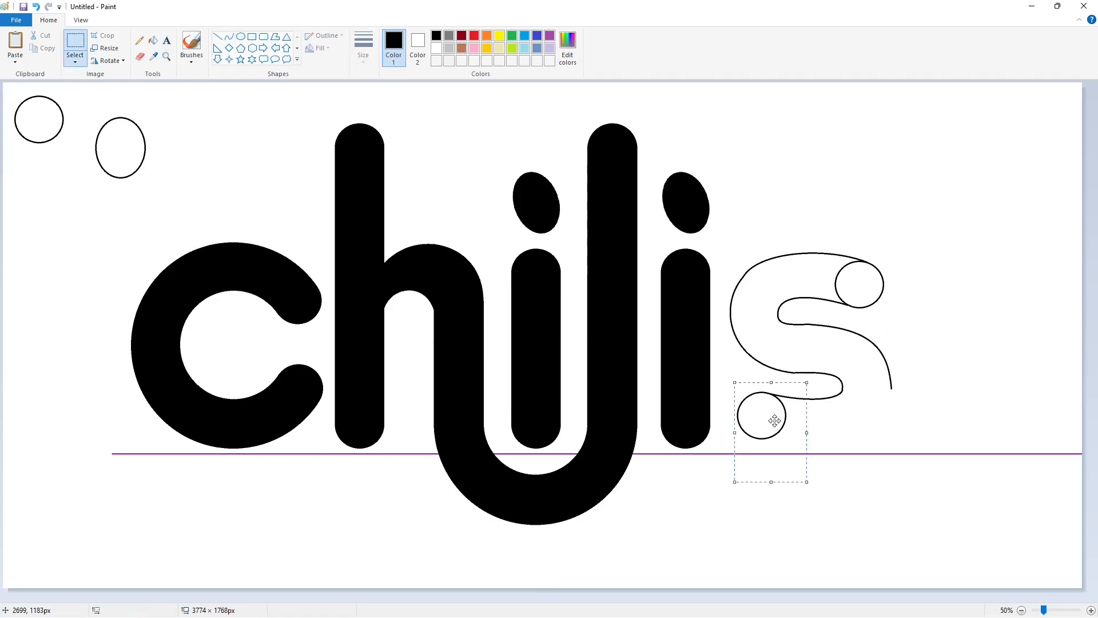
left_click(229, 36)
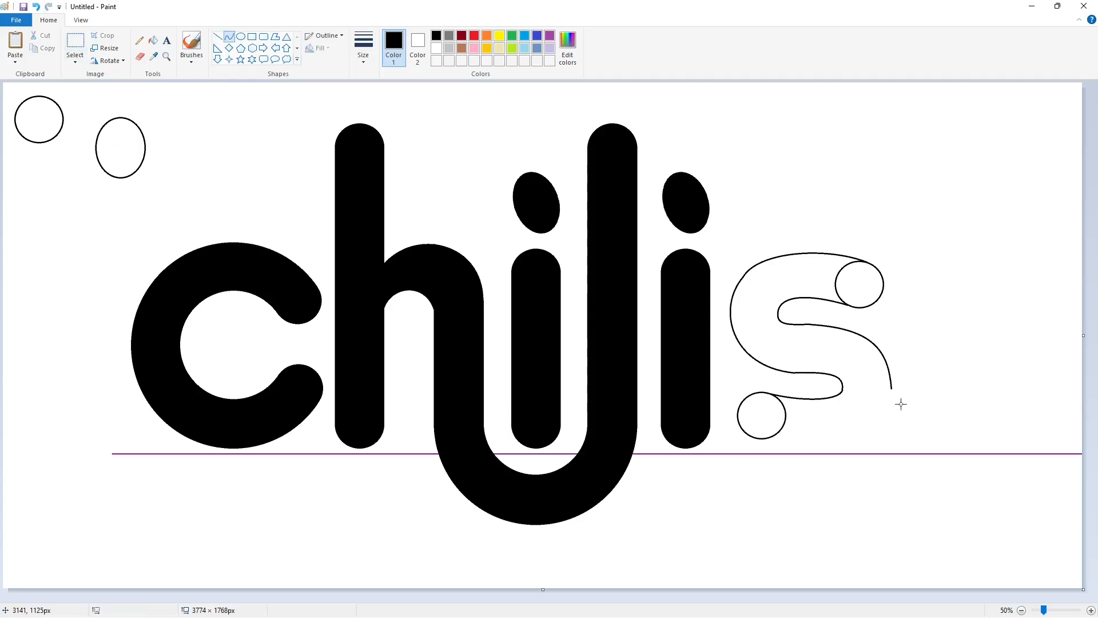
mouse_move(893, 390)
left_mouse_down()
mouse_move(760, 439)
mouse_move(890, 449)
mouse_move(844, 460)
left_mouse_up()
left_click(952, 417)
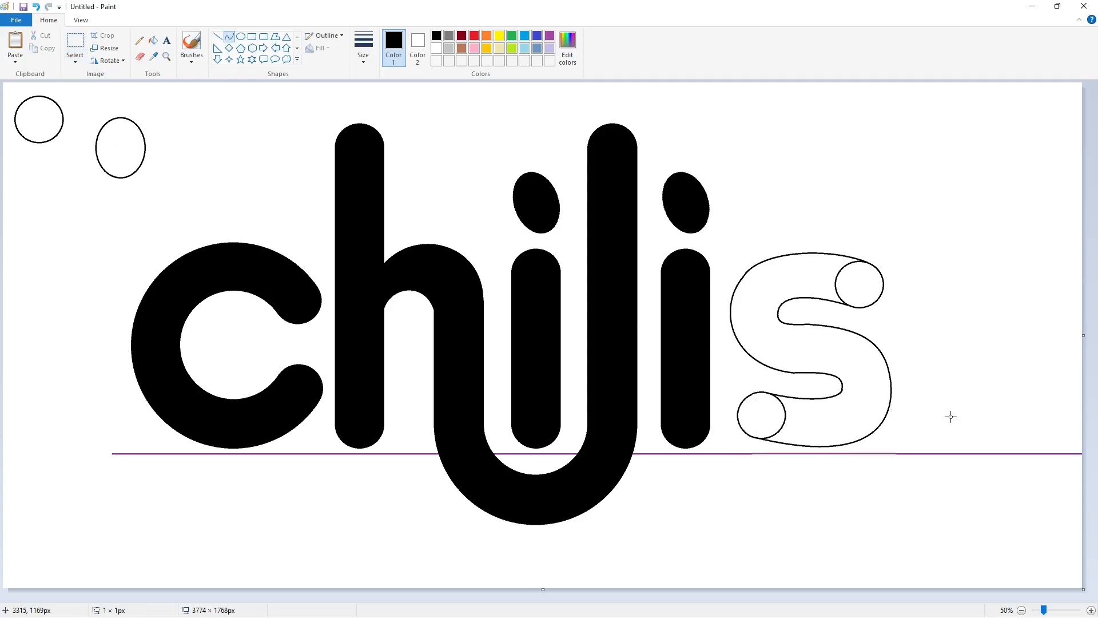
Step: Fill the s outline and its two end circles with black
left_click(153, 41)
left_click(824, 275)
left_click(860, 284)
left_click(762, 416)
Step: Smooth the s's inner bends and outer edges with short straight black and white lines
left_click(1092, 610)
scroll(500, 599, "down", 2)
left_click_drag(500, 599, 911, 599)
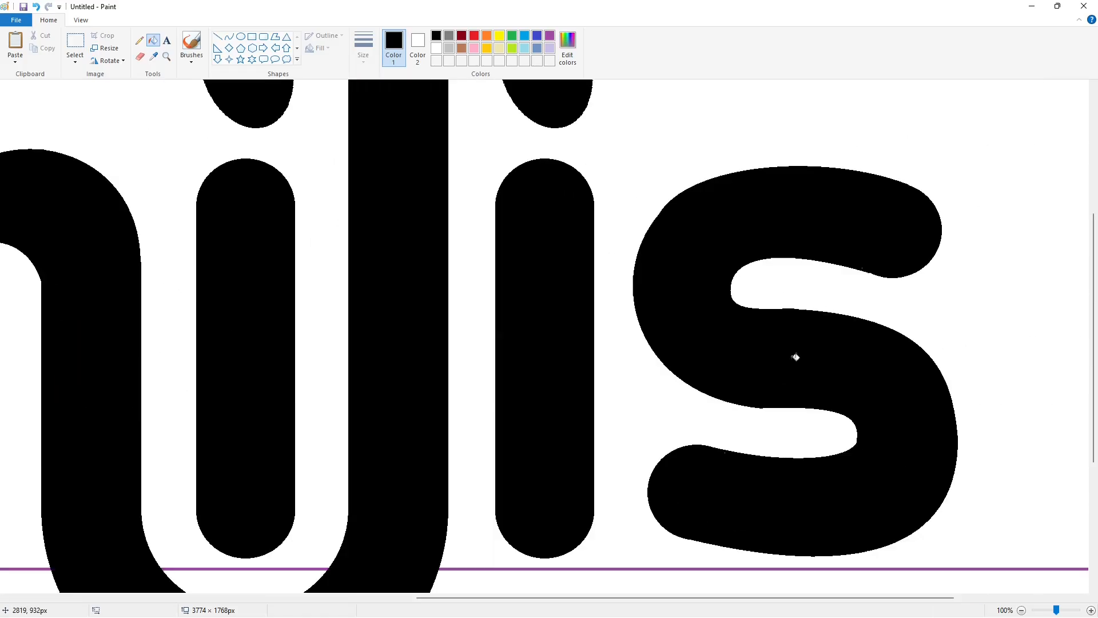
left_click(217, 36)
scroll(723, 325, "down", 2)
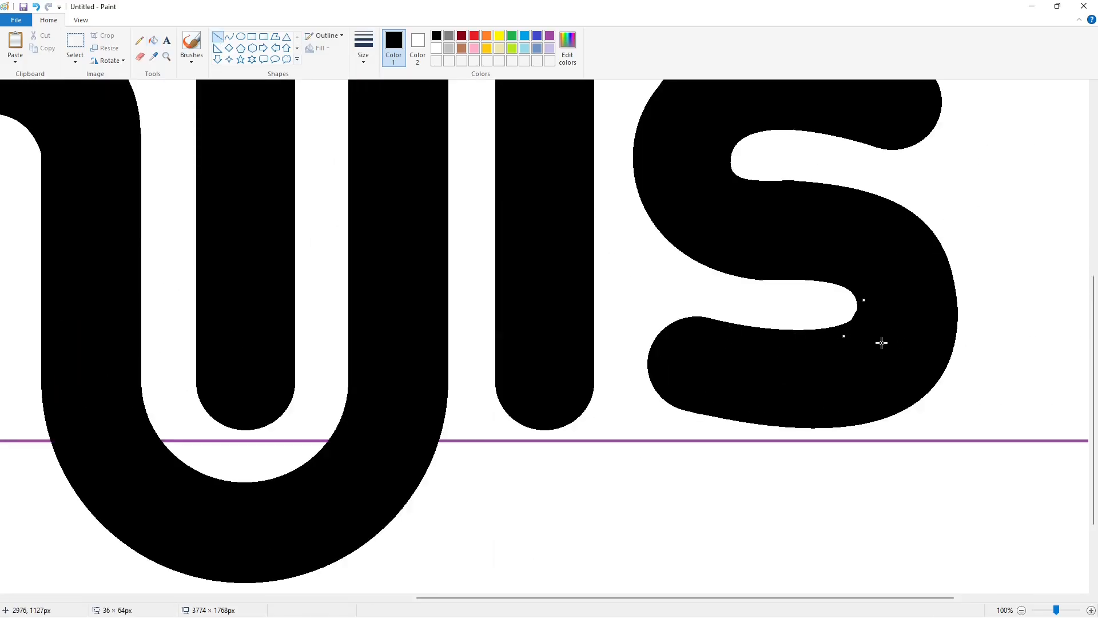
scroll(723, 301, "up", 2)
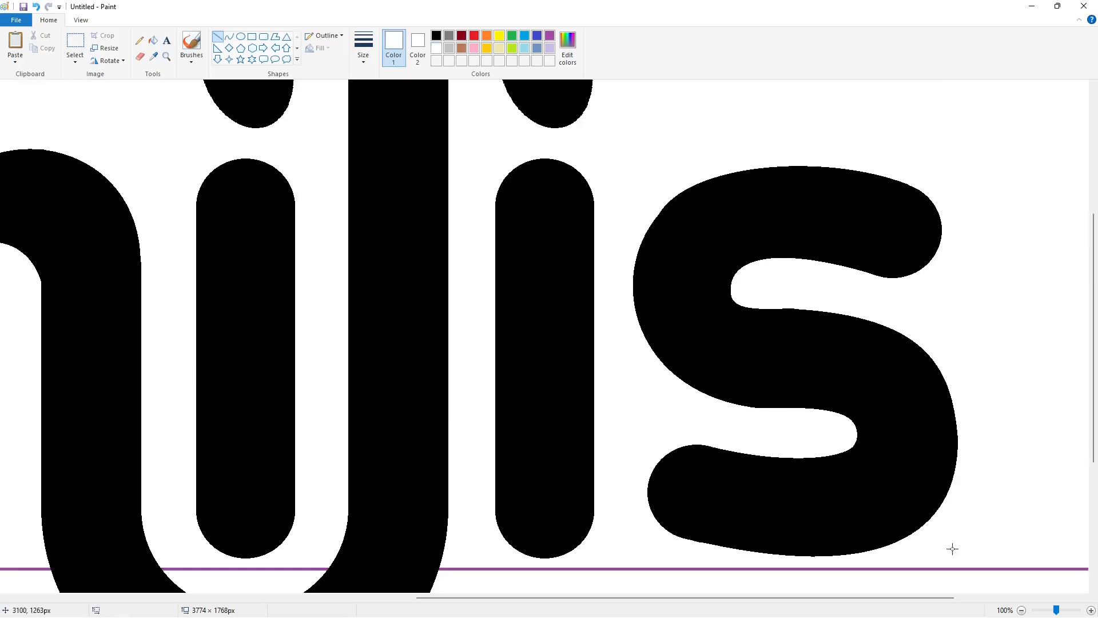
scroll(981, 514, "down", 1, "ctrl")
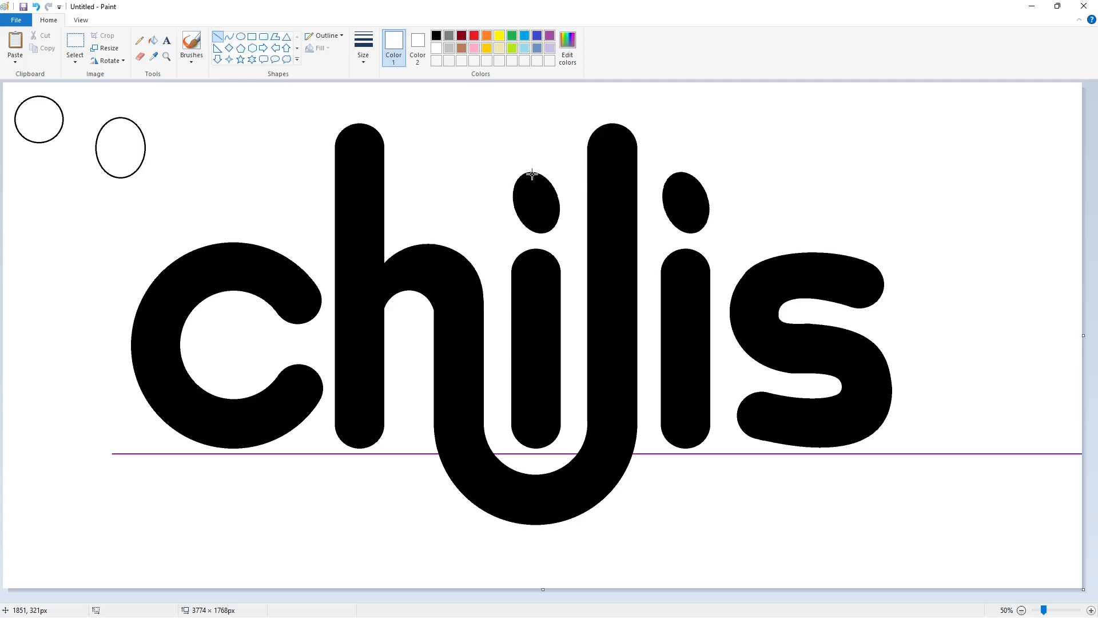
Step: Draw the black outline of a chili pepper's cap with a wavy lower edge above the s
left_click(228, 36)
left_click(435, 35)
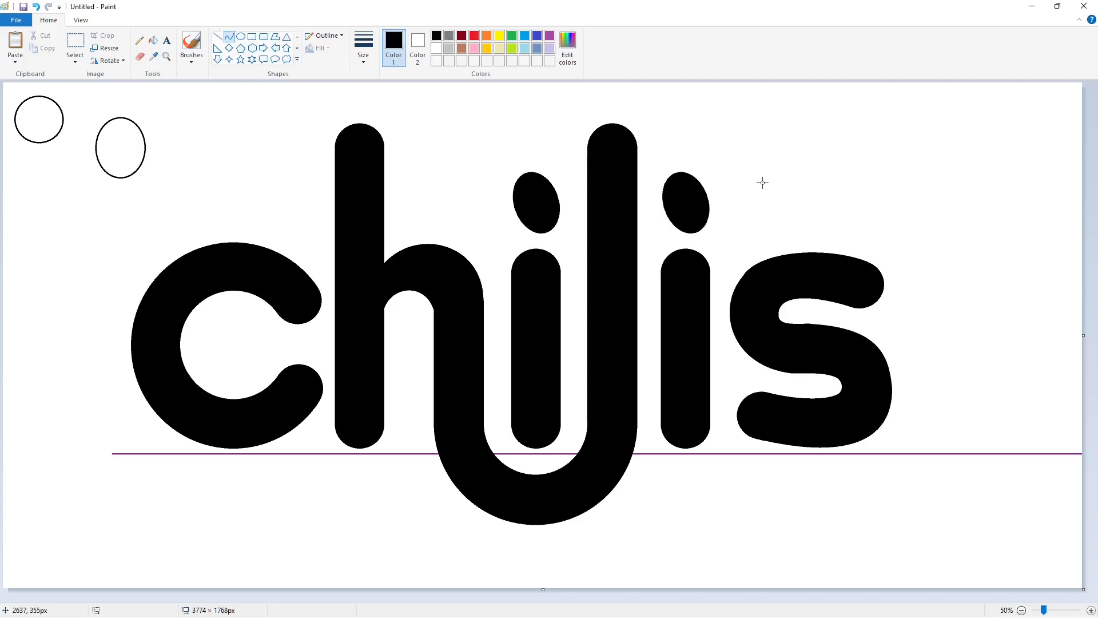
left_click(791, 166)
left_click_drag(784, 173, 762, 179)
left_click(830, 175)
left_click_drag(798, 177, 804, 182)
left_click(790, 195)
left_click_drag(739, 178, 769, 145)
left_click(743, 156)
left_click(746, 145)
left_click(792, 181)
left_click_drag(804, 178, 767, 136)
left_click(799, 159)
left_click(802, 149)
left_click(763, 167)
Step: Draw a short curved stem on top of the pepper's cap
left_click(779, 138)
left_click(777, 133)
left_click(832, 135)
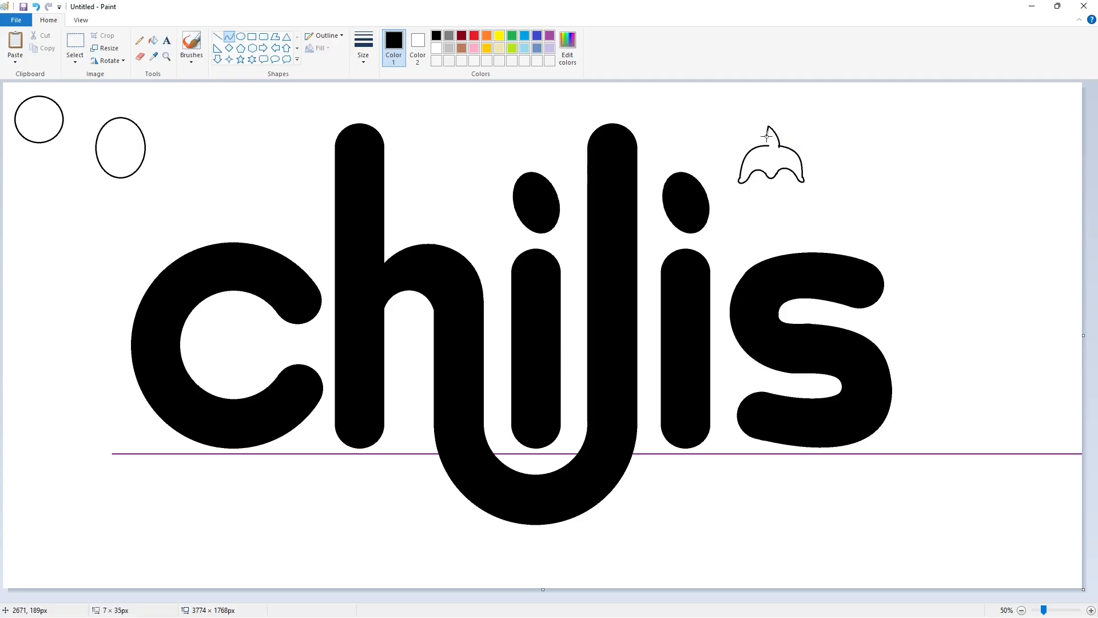
left_click(758, 138)
left_click(780, 147)
left_click(775, 141)
double_click(774, 138)
double_click(767, 153)
left_click(816, 158)
Step: Draw the wavy upper edge of the pepper's body just below the cap
double_click(771, 187)
mouse_move(780, 178)
left_mouse_down()
mouse_move(754, 193)
mouse_move(792, 184)
mouse_move(727, 252)
left_mouse_up()
left_click(814, 192)
left_click(787, 173)
key("ctrl+z")
left_click(754, 172)
left_click(750, 184)
double_click(794, 187)
Step: Outline the sides of the pepper's body with curves that narrow to a rounded tip
mouse_move(764, 219)
left_mouse_down()
mouse_move(784, 213)
mouse_move(762, 244)
left_mouse_up()
left_click(793, 255)
left_click_drag(743, 190, 720, 239)
left_click_drag(737, 209, 727, 251)
left_click(724, 261)
left_click_drag(719, 246, 726, 252)
left_click(801, 252)
key("ctrl+z")
left_click_drag(720, 246, 748, 214)
left_click(792, 252)
Step: Draw a long, narrow curved highlight outline inside the pepper's body
mouse_move(740, 222)
left_mouse_down()
mouse_move(763, 188)
mouse_move(753, 189)
left_mouse_up()
left_click(748, 218)
left_click_drag(759, 189, 725, 241)
left_click(799, 205)
left_click_drag(753, 207, 745, 239)
left_click(829, 221)
Step: Draw a short, slightly curved highlight stroke on the pepper's cap with a much thicker black line
left_click_drag(761, 153, 750, 167)
left_click_drag(754, 161, 751, 160)
key("ctrl+KP_Add")
key("ctrl+KP_Add")
key("ctrl+KP_Add")
key("ctrl+KP_Add")
key("ctrl+KP_Add")
key("ctrl+KP_Add")
key("ctrl+KP_Add")
key("ctrl+KP_Add")
key("ctrl+KP_Add")
key("ctrl+KP_Add")
key("ctrl+KP_Add")
key("ctrl+KP_Add")
left_click(871, 184)
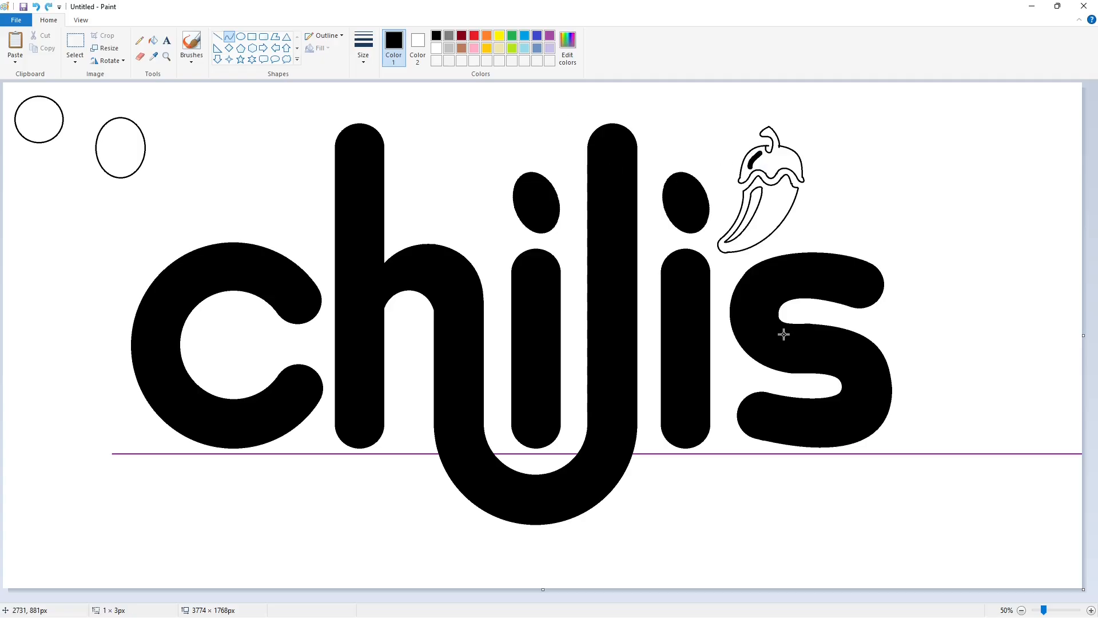
Step: Fill the pepper's body highlight, its outline and the thick cap highlight with purple
left_click(1091, 610)
left_click_drag(529, 597, 944, 597)
left_click(153, 40)
left_click(549, 36)
left_click(674, 306)
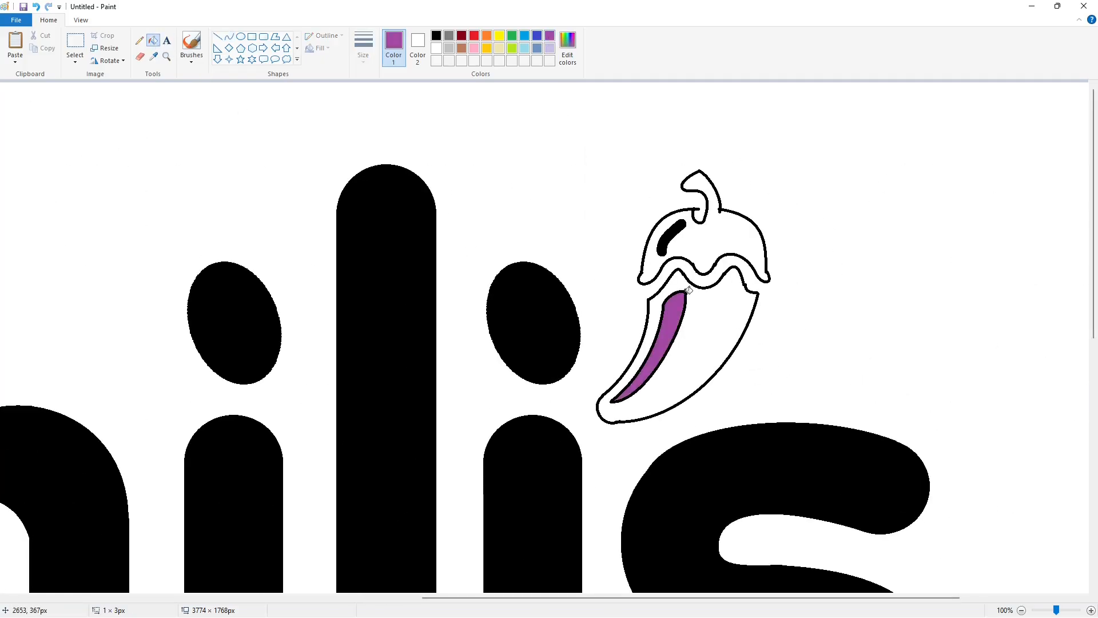
left_click(685, 293)
left_click(669, 239)
Step: Fill the pepper's body and cap with black and its two highlights with white
left_click(436, 36)
left_click(707, 326)
left_click(716, 237)
left_click(437, 48)
left_click(664, 246)
left_click(674, 321)
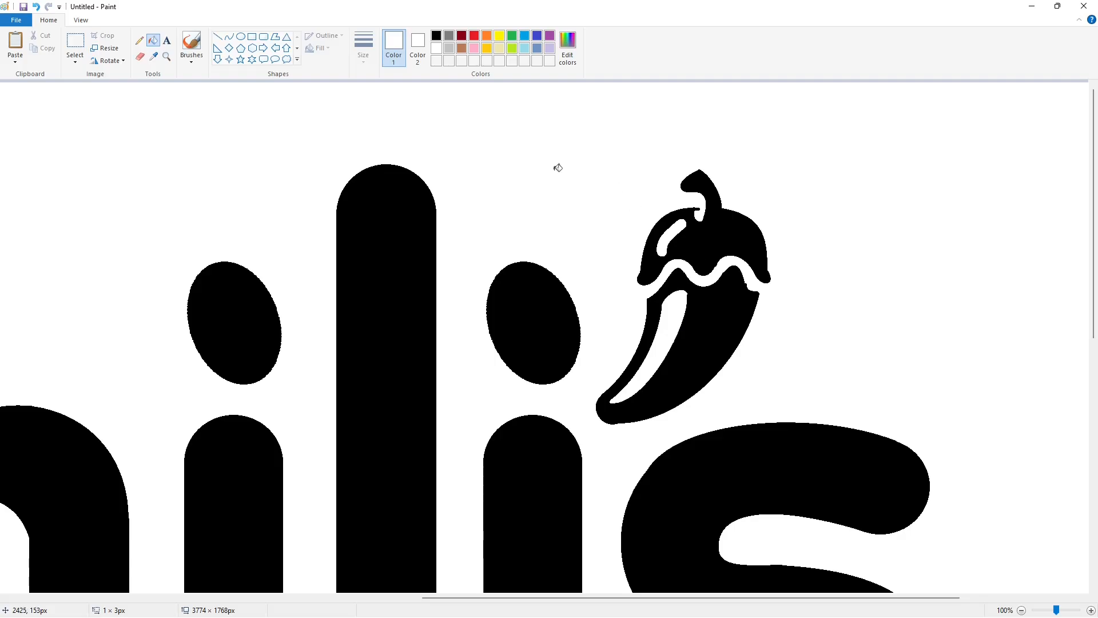
Step: Touch up the pepper's stem base and edges with short straight white lines
left_click(217, 36)
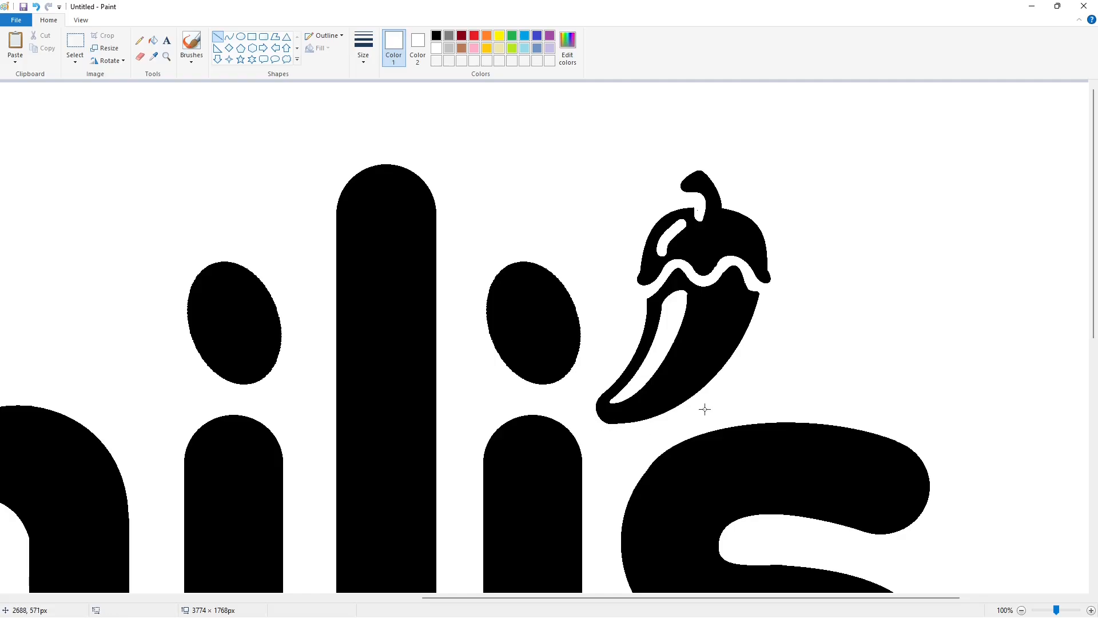
left_click(436, 36)
scroll(960, 504, "down", 3)
Step: Draw a small black outlined circle beside the s's lower bowl, just above the baseline, for the registered mark
left_click(241, 36)
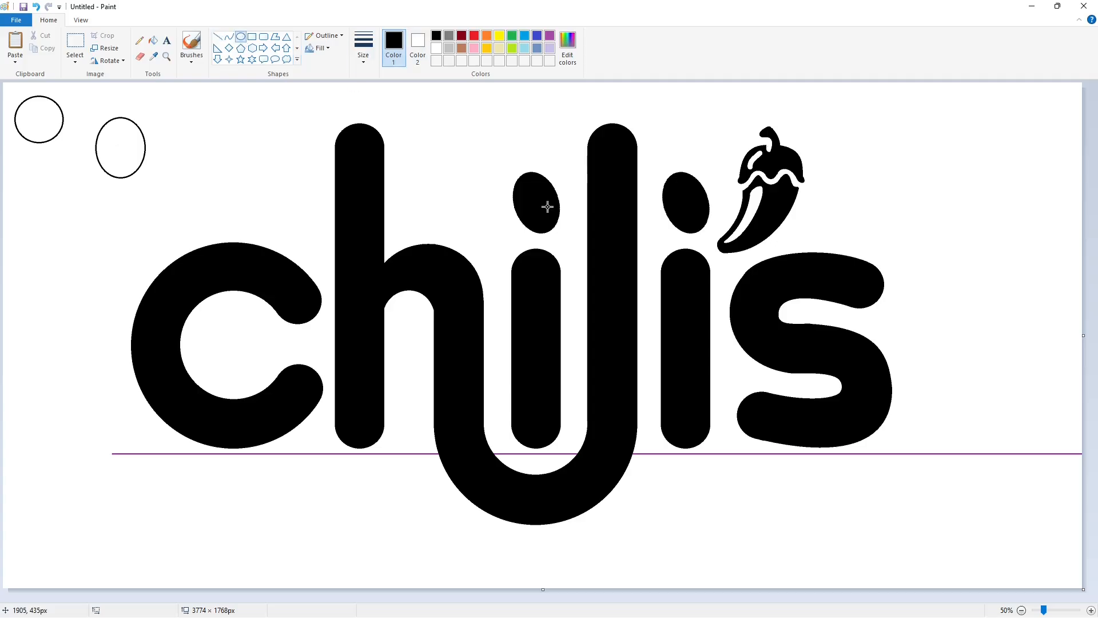
left_click_drag(888, 424, 906, 440)
left_click(1091, 611)
left_click_drag(503, 598, 1050, 597)
Step: Add the bold Arial letter R in a custom dark green
left_click(167, 41)
left_click(640, 276)
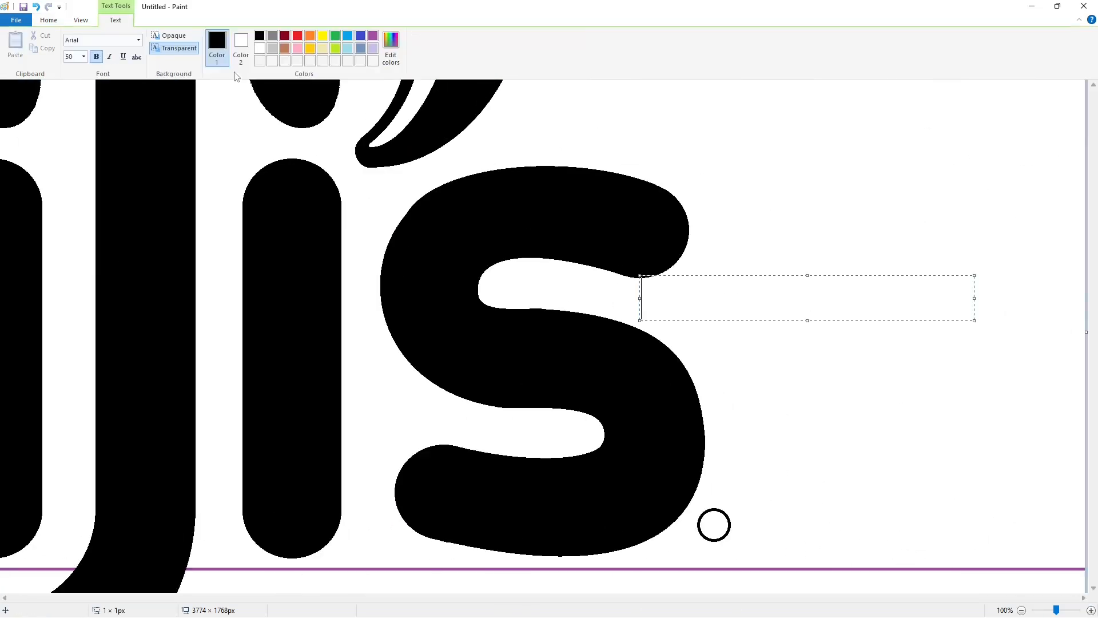
left_click(336, 36)
left_click(391, 48)
left_click(670, 305)
left_click(445, 391)
type("R")
Step: Move the R into the small circle and set its font size to 35
left_click_drag(975, 321, 1025, 554)
left_click_drag(640, 275, 702, 507)
key("ctrl+a")
left_click(84, 57)
type("30")
key("Return")
key("ctrl+a")
left_click(84, 56)
type("35")
key("Return")
left_click(993, 572)
Step: Fill the white background with the same purple as the baseline guide
scroll(993, 571, "down", 4)
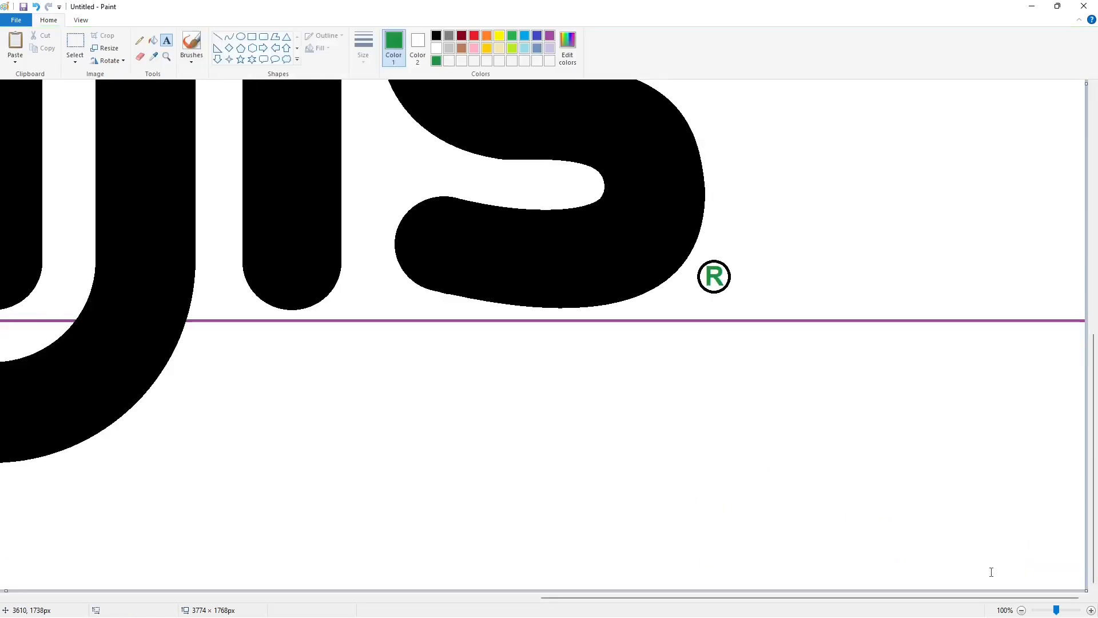
left_click(1021, 611)
left_click(549, 36)
left_click(153, 41)
left_click(246, 137)
Step: Refill the purple background with white to erase the baseline, and remove the two leftover reference shapes with white fills
left_click(436, 48)
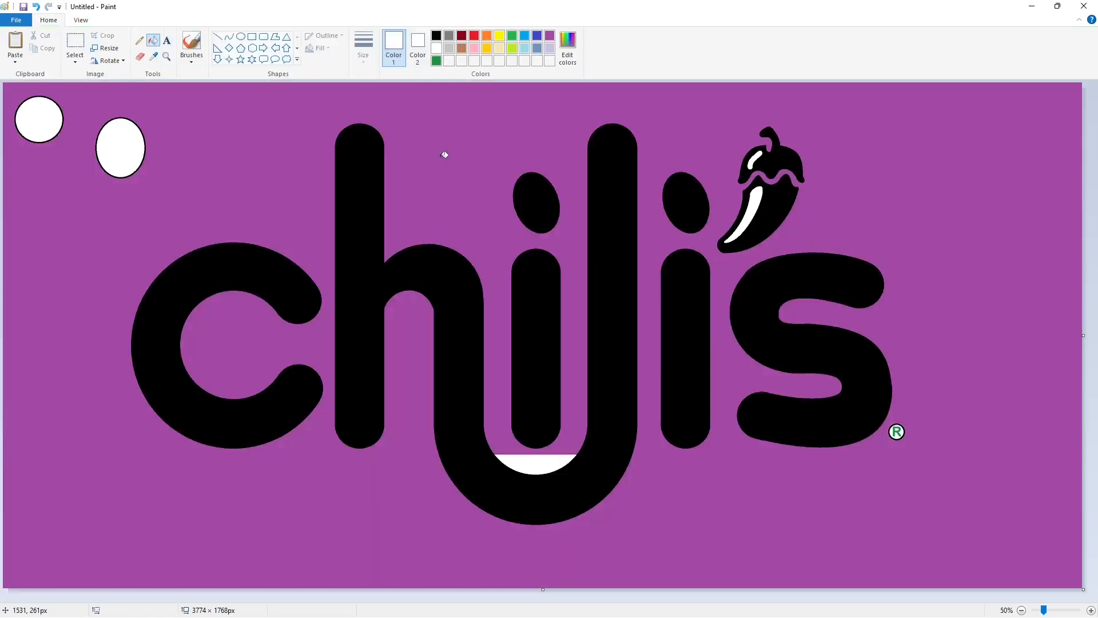
left_click(442, 157)
left_click(142, 135)
left_click(60, 108)
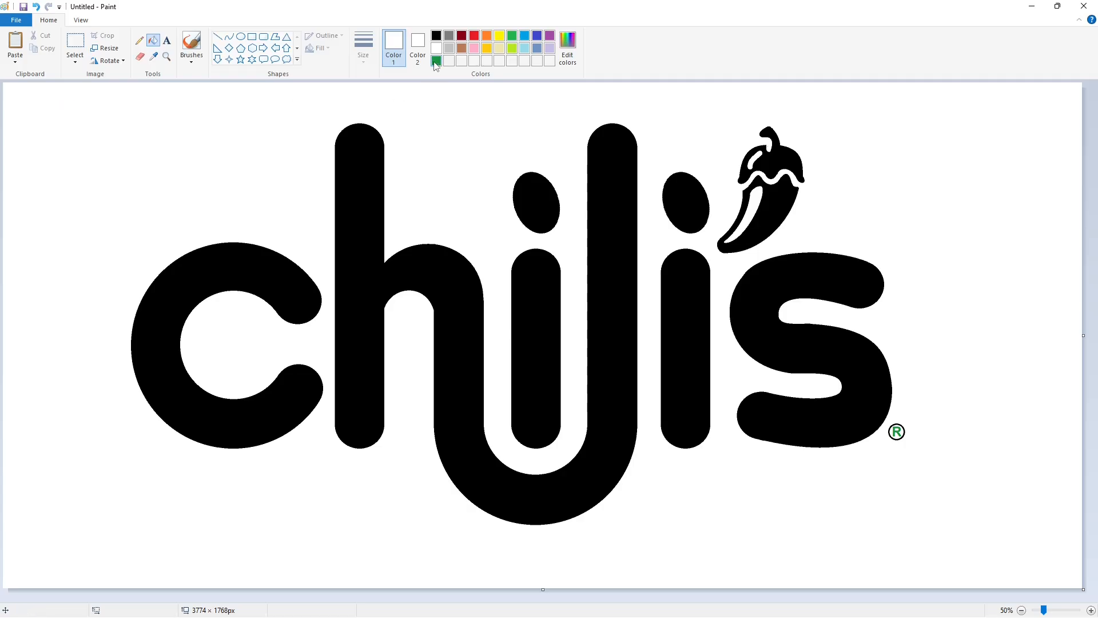
Step: Fill all the black letters and both i dots with the custom dark green
left_click(436, 61)
left_click(233, 265)
left_click(363, 290)
left_click(544, 296)
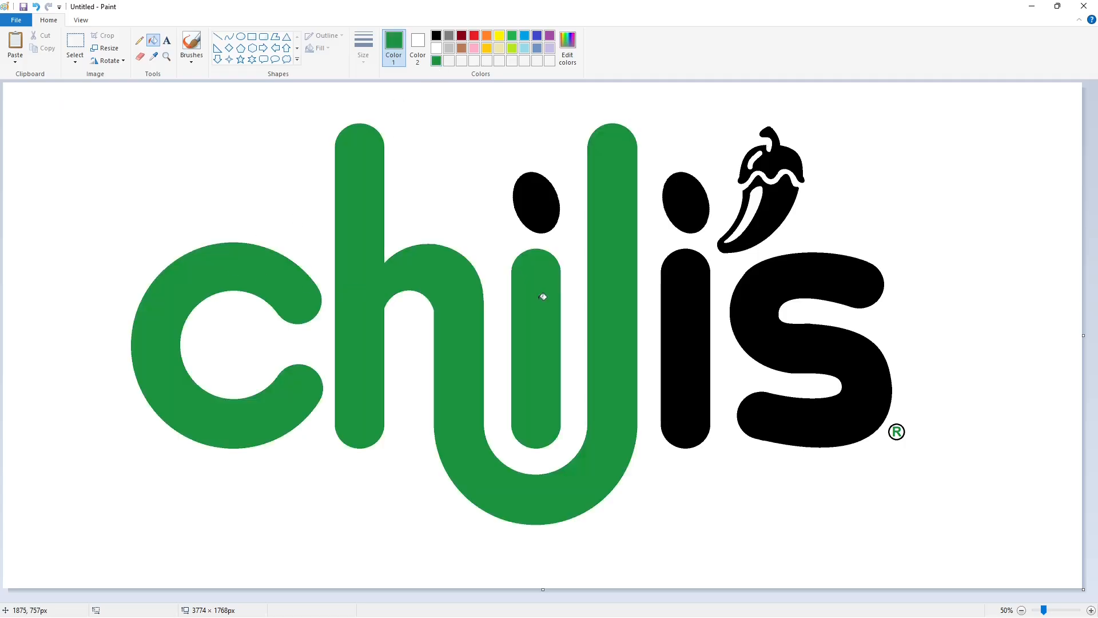
left_click(537, 203)
left_click(668, 309)
left_click(704, 223)
left_click(764, 324)
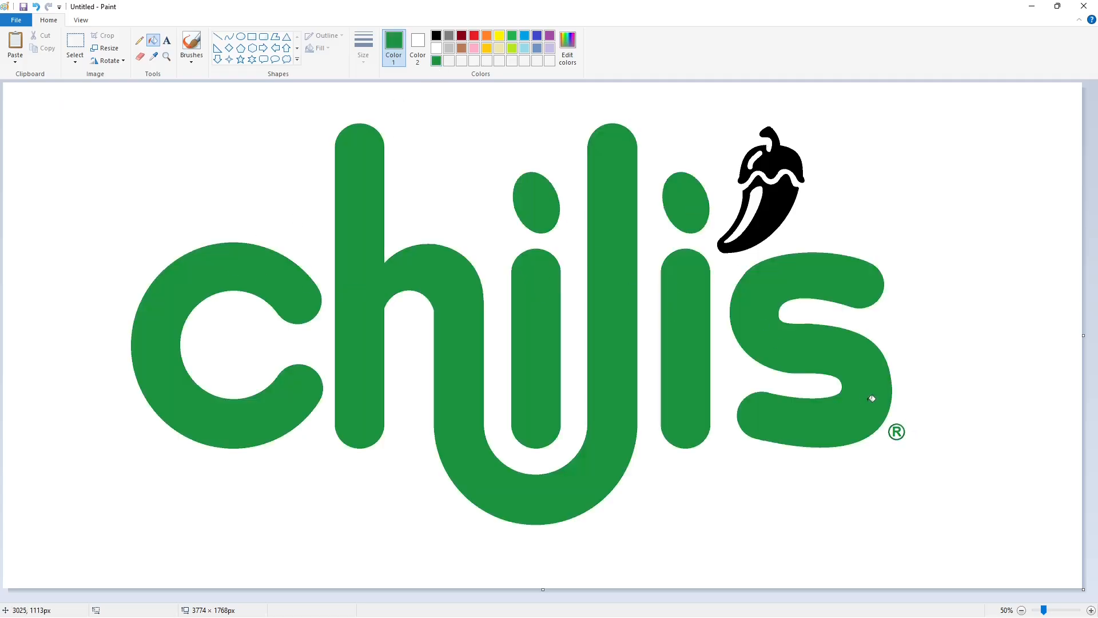
Step: Fill the chili pepper's cap and stem with the custom dark green and its body with red
left_click(776, 159)
left_click(474, 35)
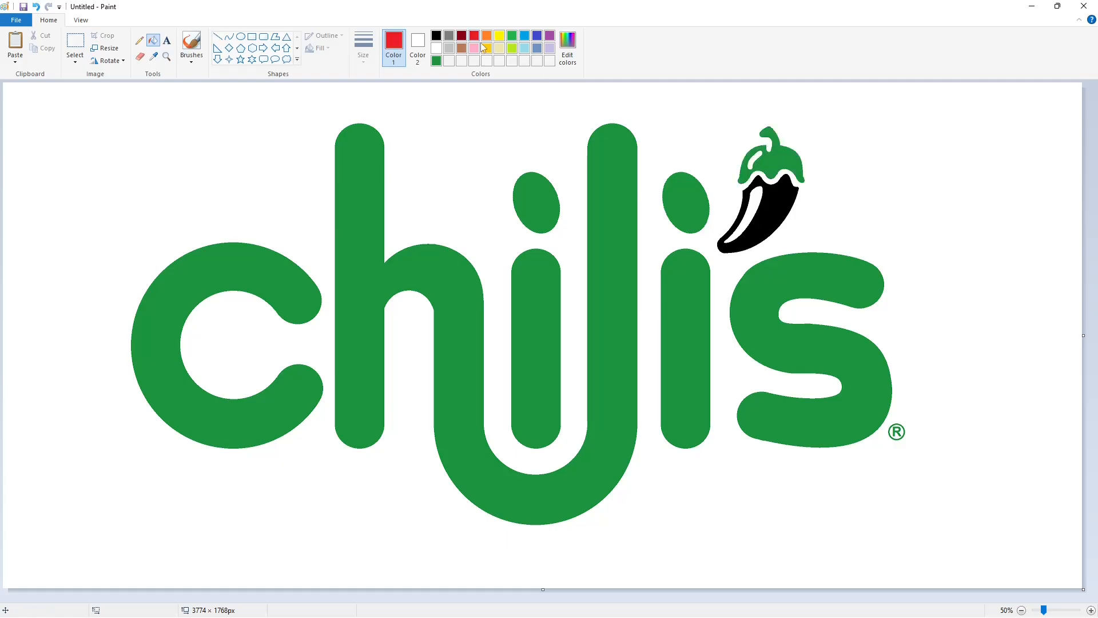
left_click(772, 215)
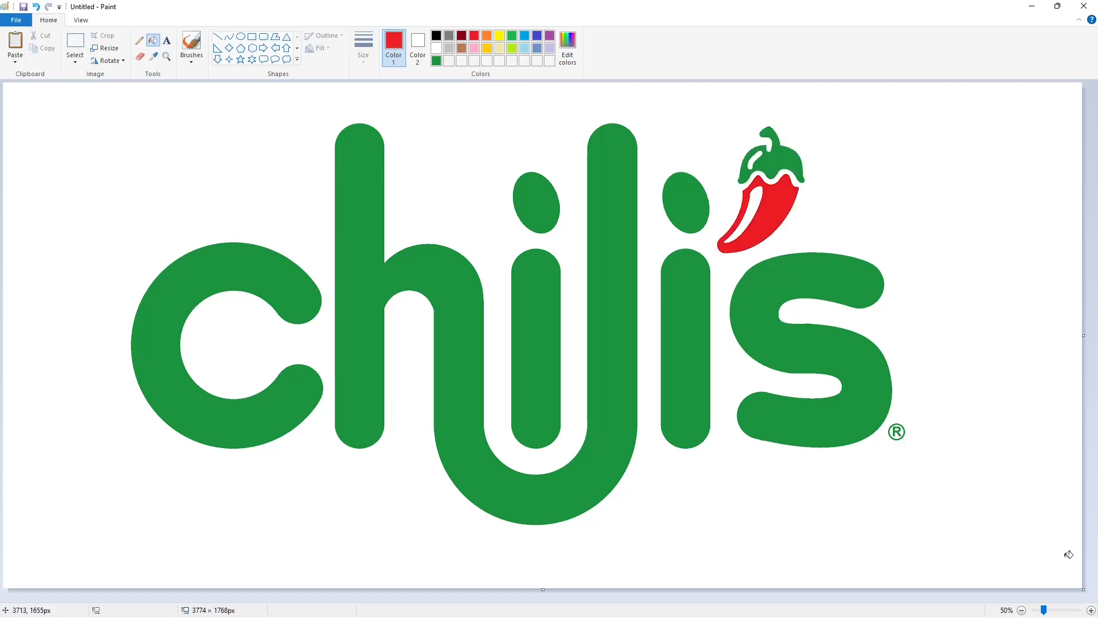
left_click(1092, 610)
left_click_drag(566, 595, 839, 595)
scroll(847, 567, "up", 3)
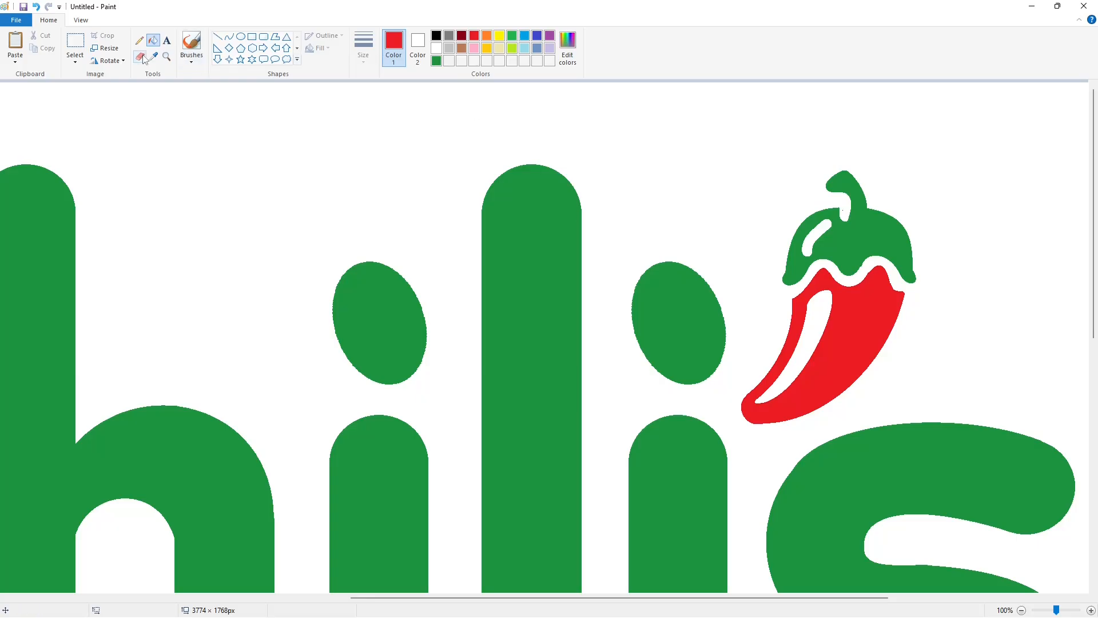
left_click(218, 36)
left_click(436, 48)
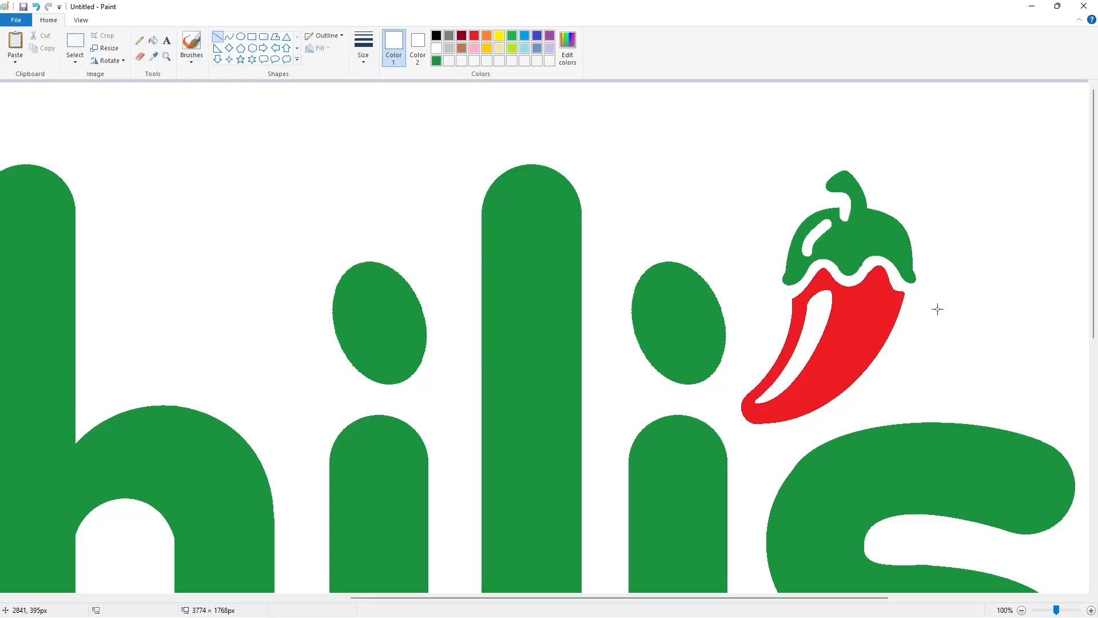
left_click(1022, 610)
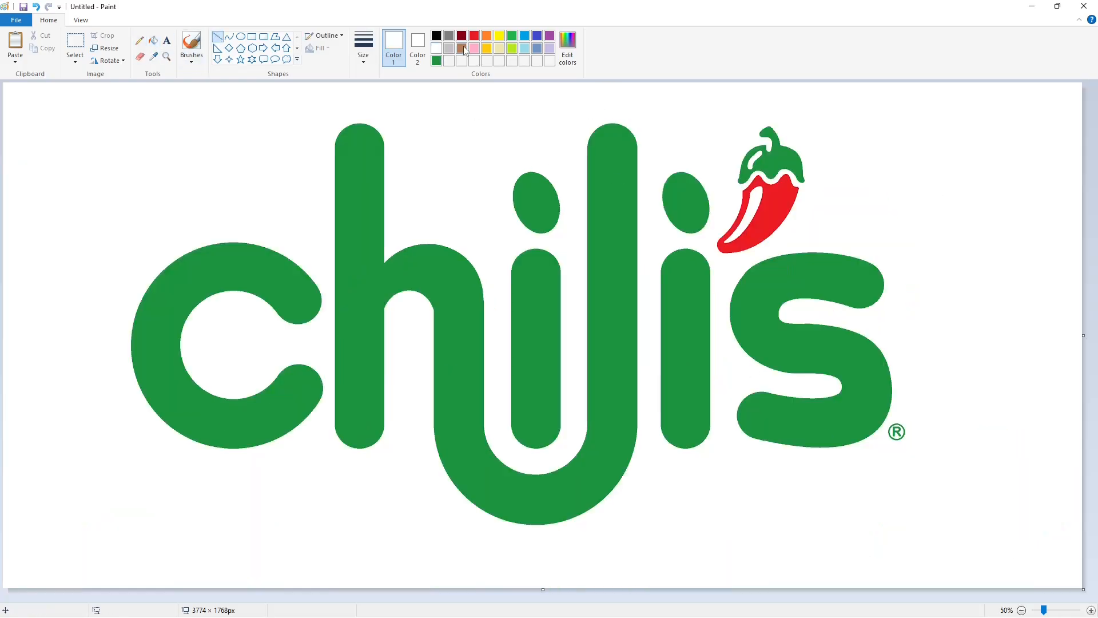
left_click(510, 38)
left_click(570, 55)
left_click(668, 221)
Step: Mix a custom teal green from the custom dark green, with red 24, green 150 and blue 103
left_click(436, 62)
left_click(568, 53)
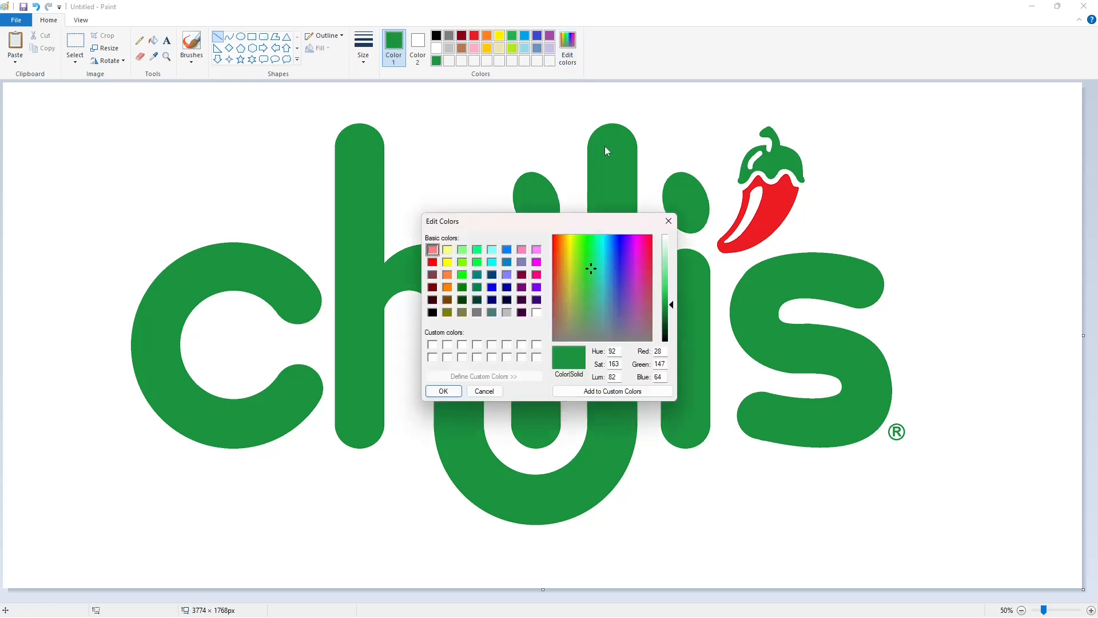
left_click_drag(591, 265, 598, 266)
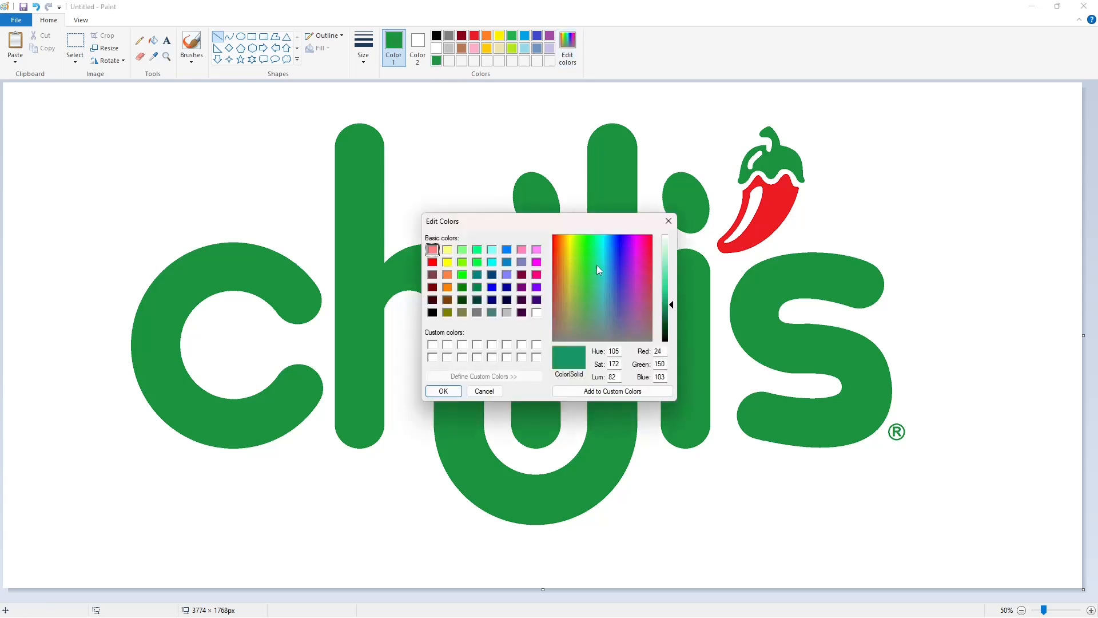
left_click(443, 390)
Step: Refill all the letters and both i dots with the new teal green
left_click(152, 40)
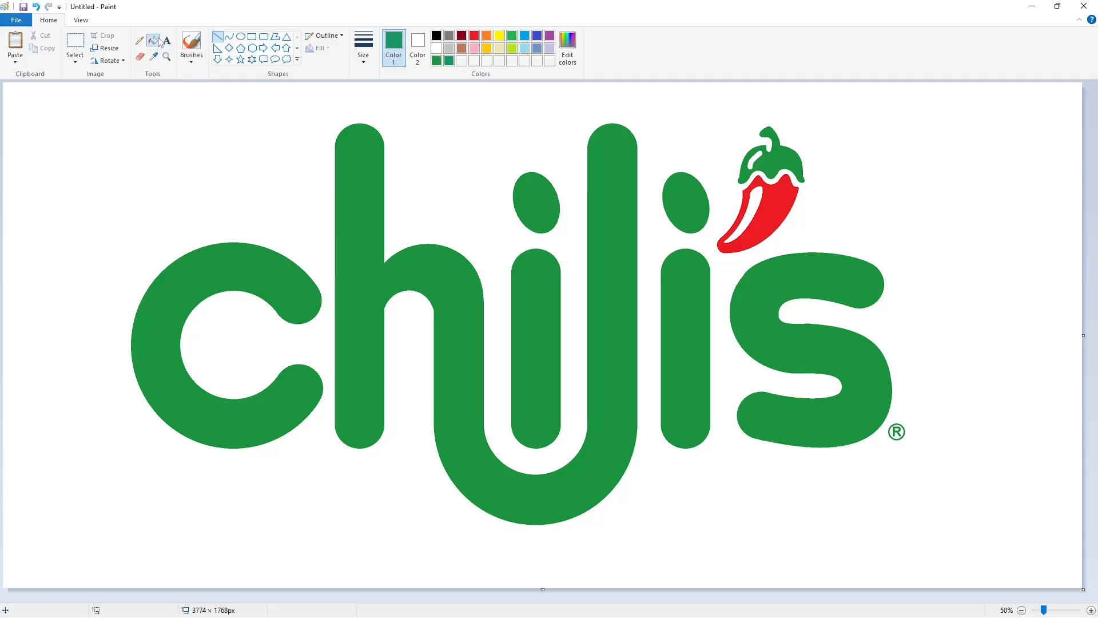
left_click(261, 266)
left_click(349, 277)
left_click(529, 212)
left_click(539, 290)
left_click(681, 212)
left_click(676, 307)
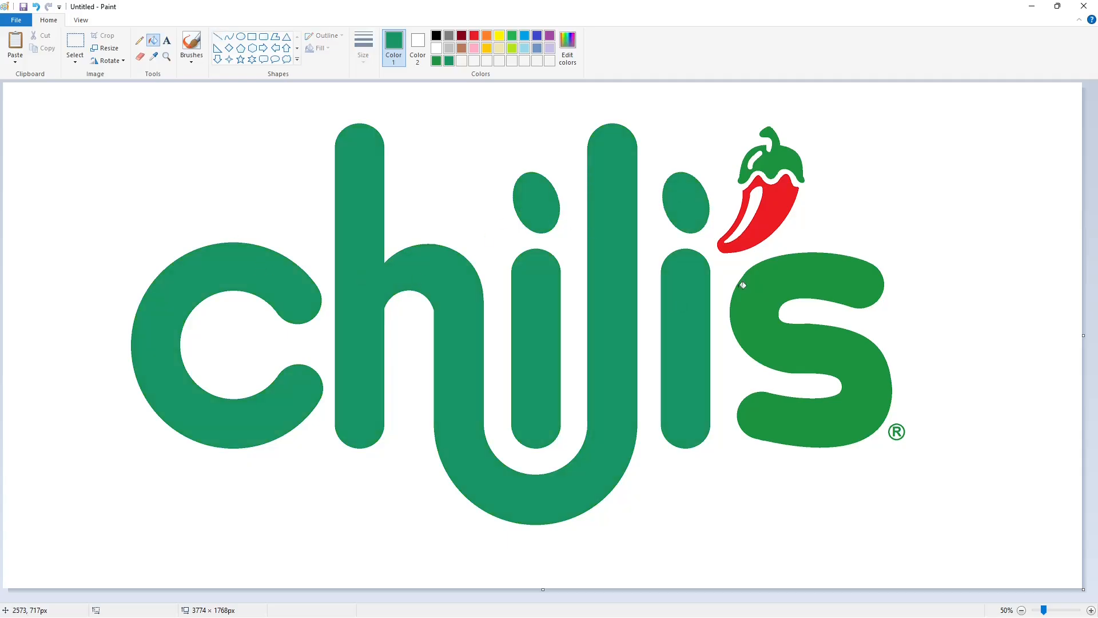
left_click(745, 285)
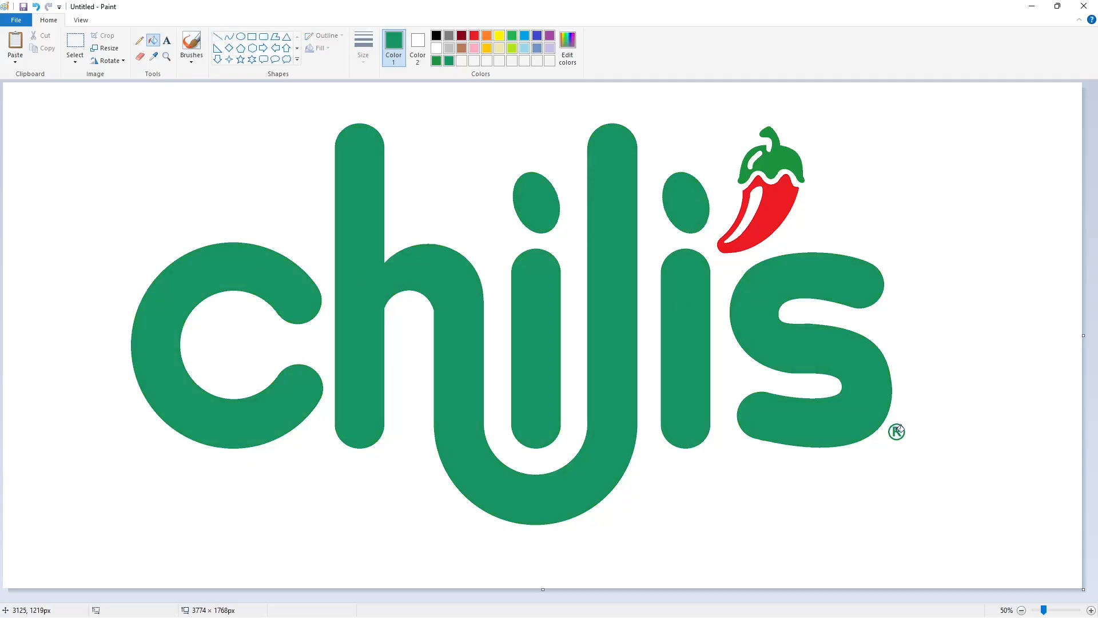